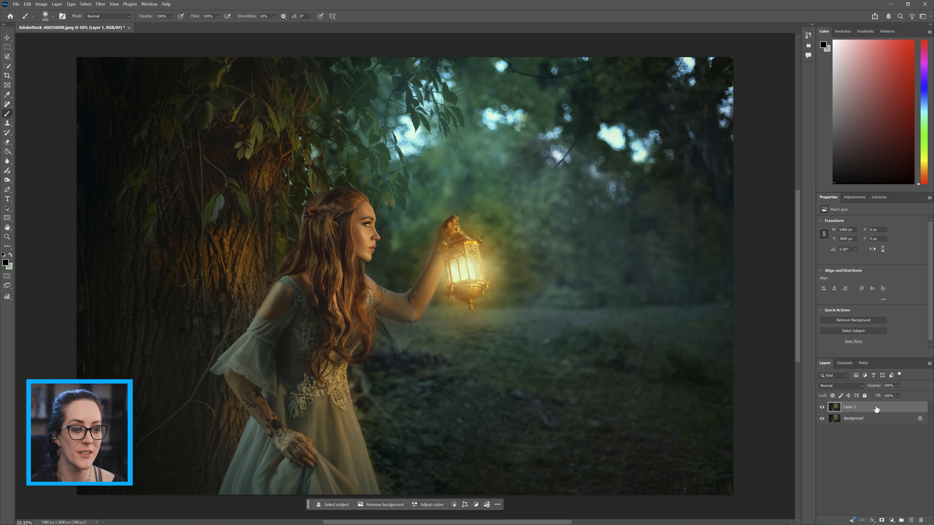
Convert Layer 1 to a smart object and open it in the Boris FX Optics filter
{"action": "right_click", "coordinate": [877, 409]}
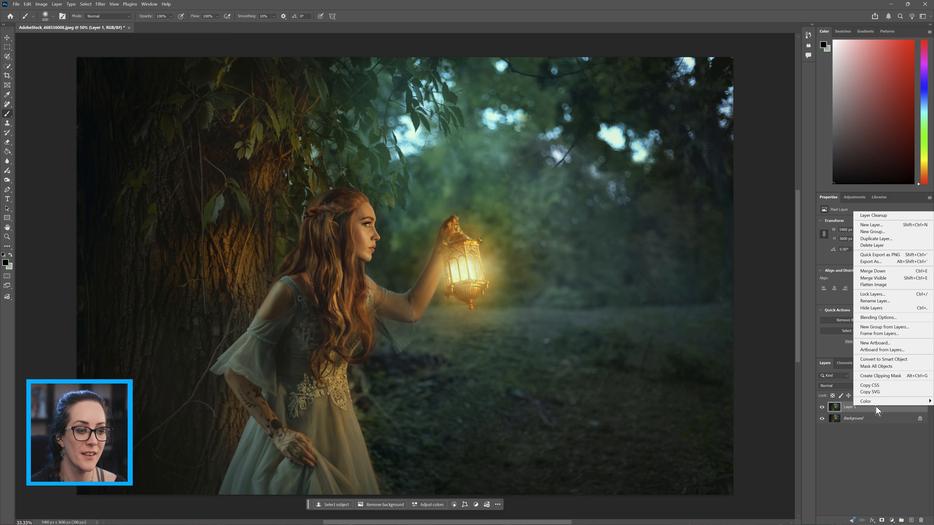
{"action": "left_click", "coordinate": [890, 360]}
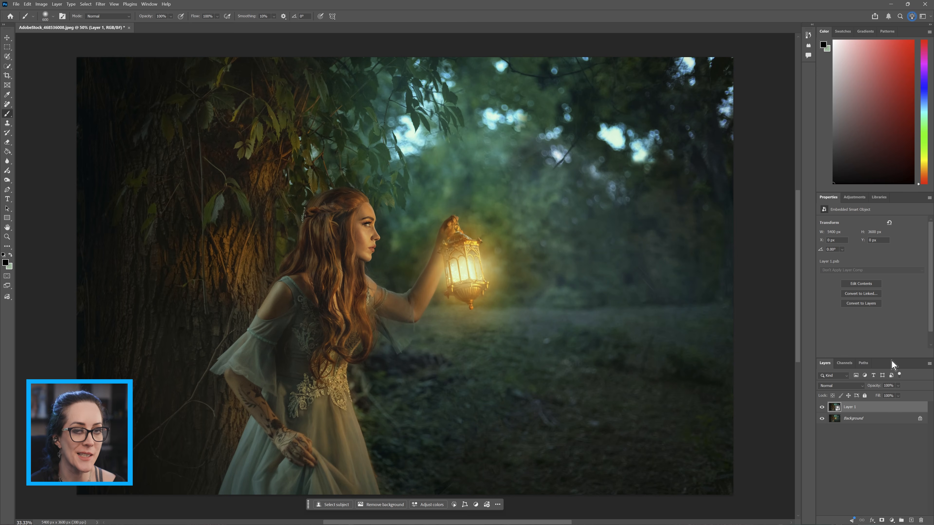
{"action": "left_click", "coordinate": [100, 5]}
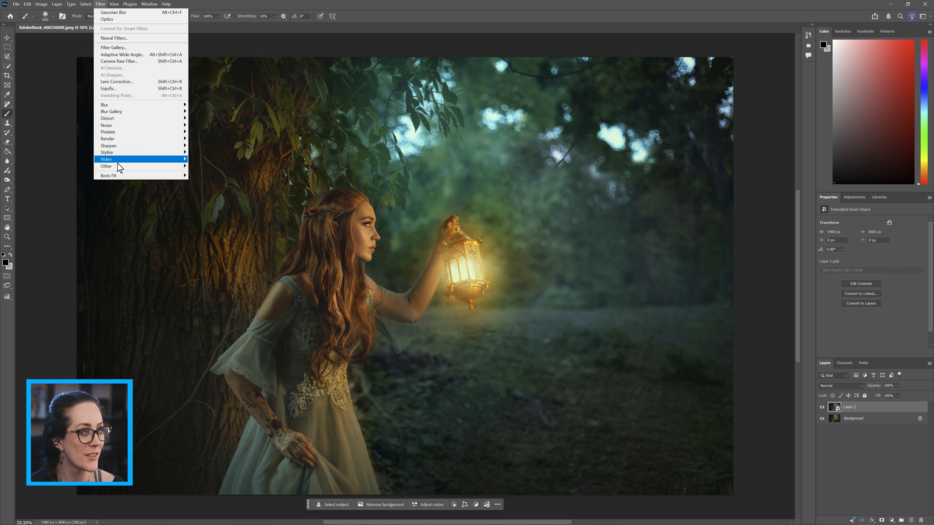
{"action": "mouse_move", "coordinate": [118, 177]}
{"action": "left_click", "coordinate": [195, 176]}
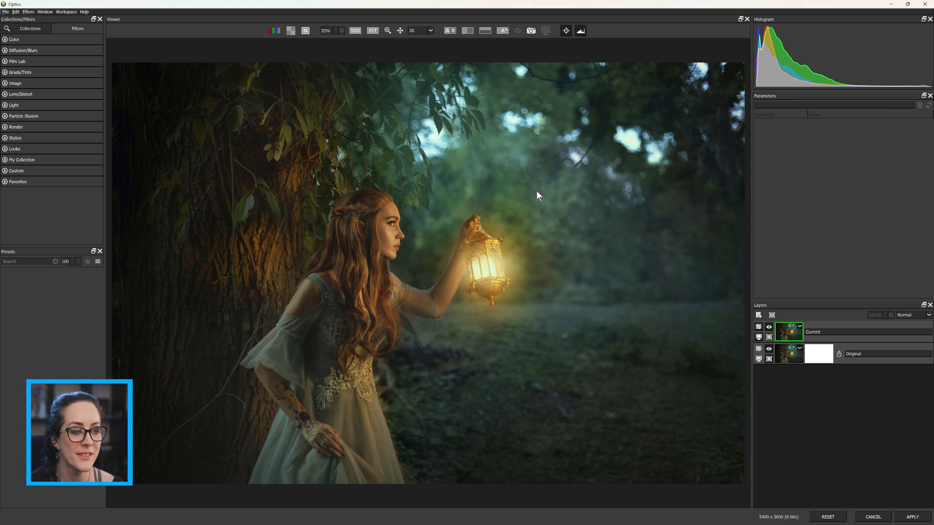
Apply the Particle Illusion filter from the VFX Elements collection and widen the filter and preset browser
{"action": "left_click_drag", "start_coordinate": [105, 186], "coordinate": [133, 182]}
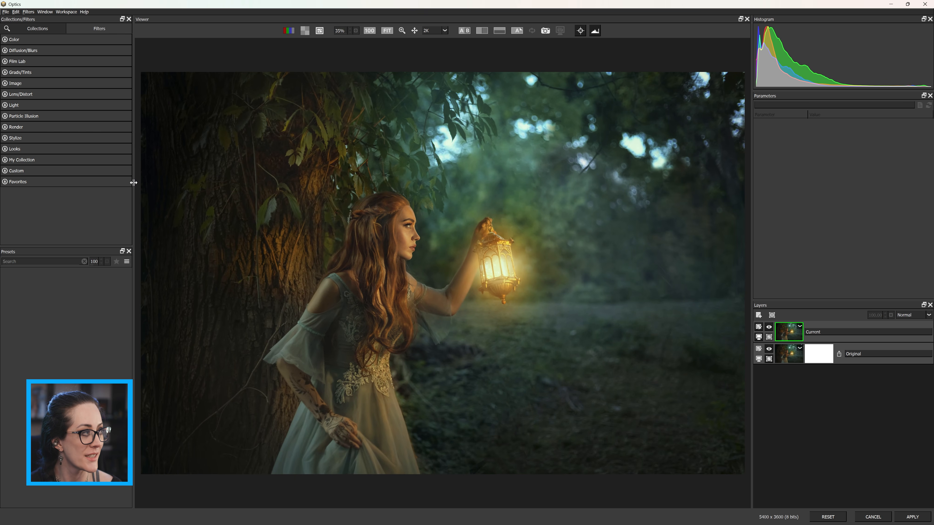
{"action": "left_click", "coordinate": [29, 31]}
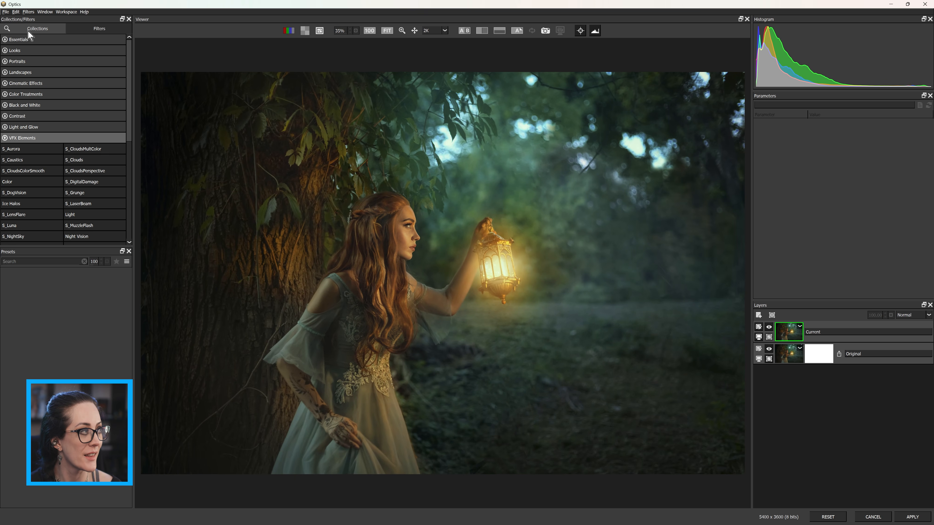
{"action": "left_click", "coordinate": [21, 142]}
{"action": "left_click", "coordinate": [21, 141]}
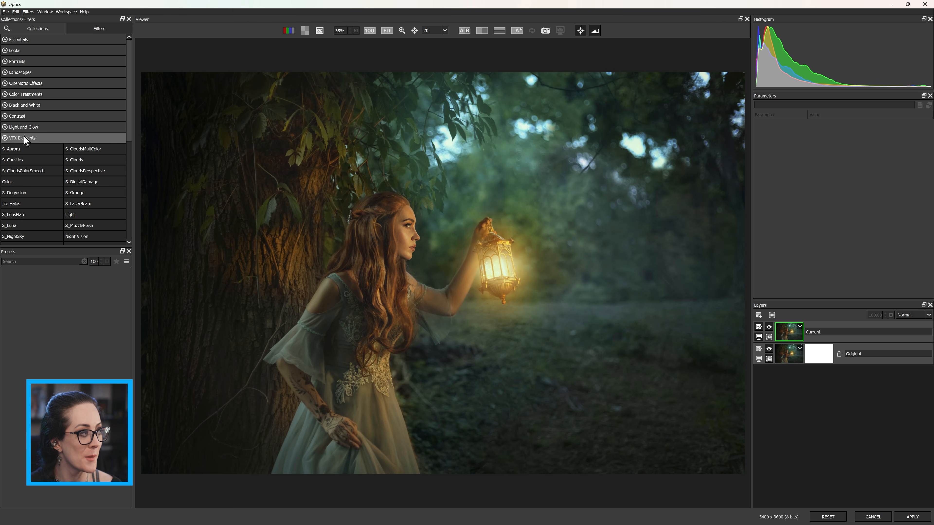
{"action": "scroll", "coordinate": [23, 151], "scroll_direction": "down", "scroll_amount": 2}
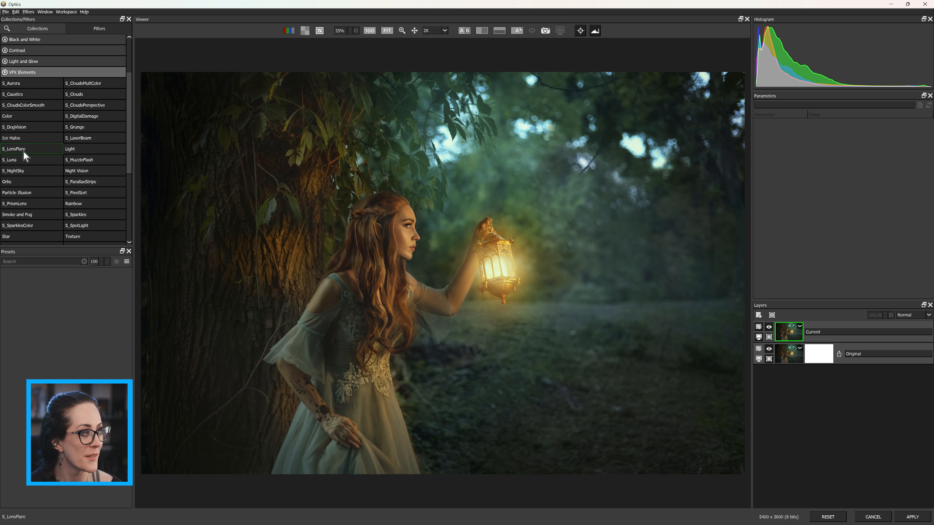
{"action": "left_click", "coordinate": [25, 196]}
{"action": "left_click_drag", "start_coordinate": [133, 207], "coordinate": [159, 207]}
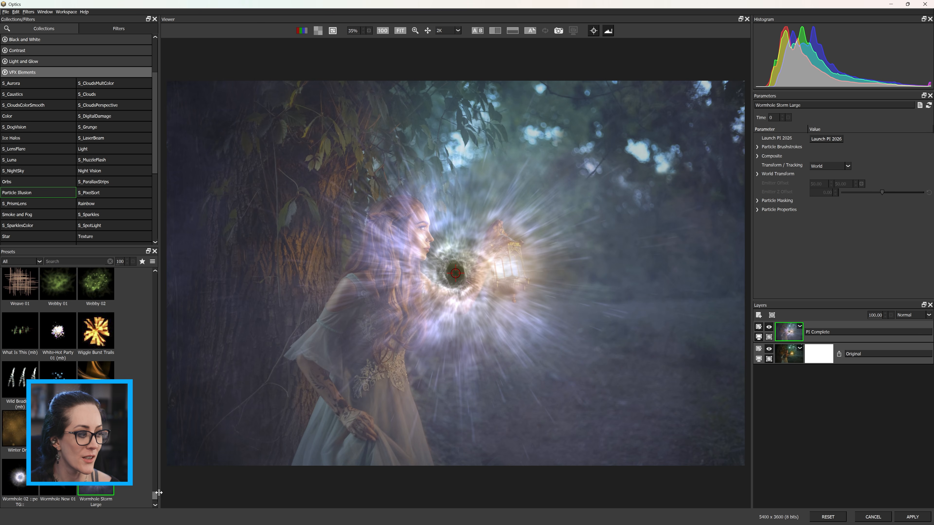
Examine the Particle Illusion presets and the Particle Brushstrokes, Composite and World Transform parameters
{"action": "left_click_drag", "start_coordinate": [154, 496], "coordinate": [155, 279]}
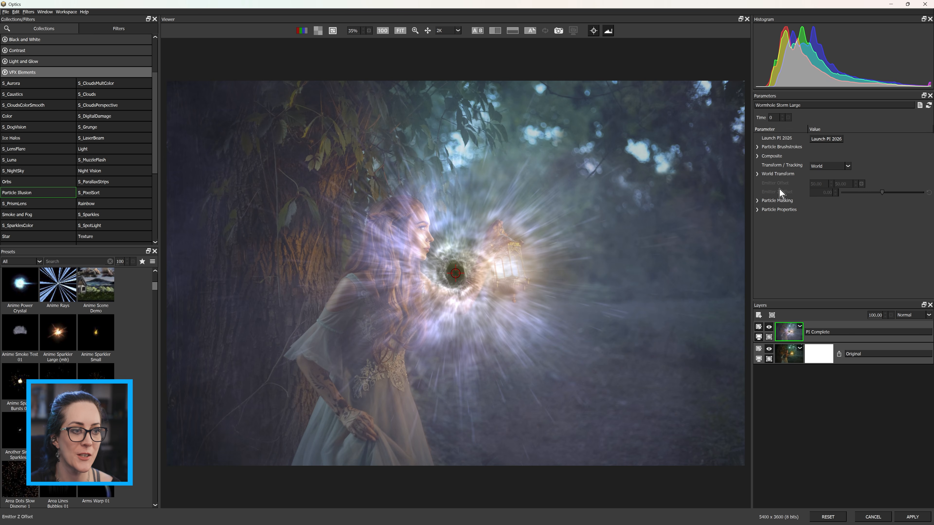
{"action": "left_click", "coordinate": [758, 147]}
{"action": "left_click", "coordinate": [757, 190]}
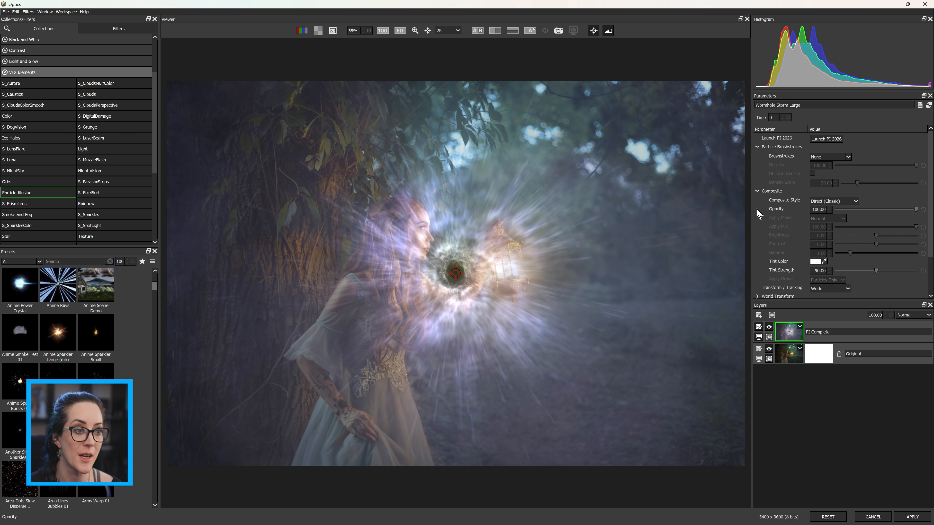
{"action": "scroll", "coordinate": [760, 291], "scroll_direction": "down", "scroll_amount": 2}
{"action": "left_click", "coordinate": [758, 254]}
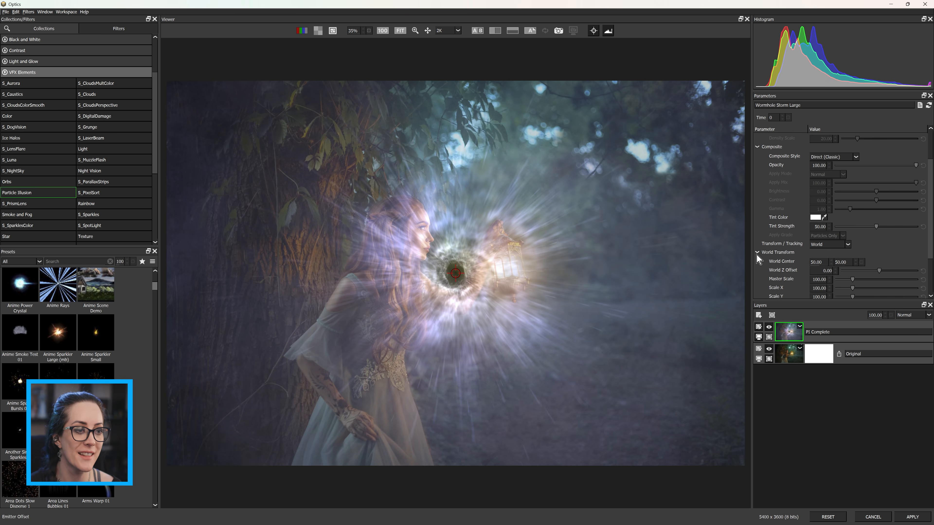
{"action": "scroll", "coordinate": [760, 257], "scroll_direction": "down", "scroll_amount": 3}
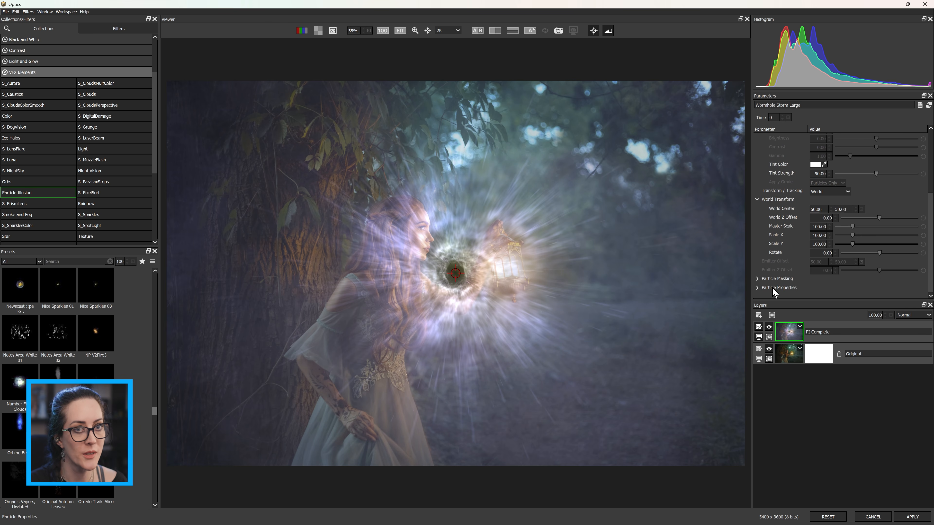
{"action": "scroll", "coordinate": [787, 250], "scroll_direction": "up", "scroll_amount": 5}
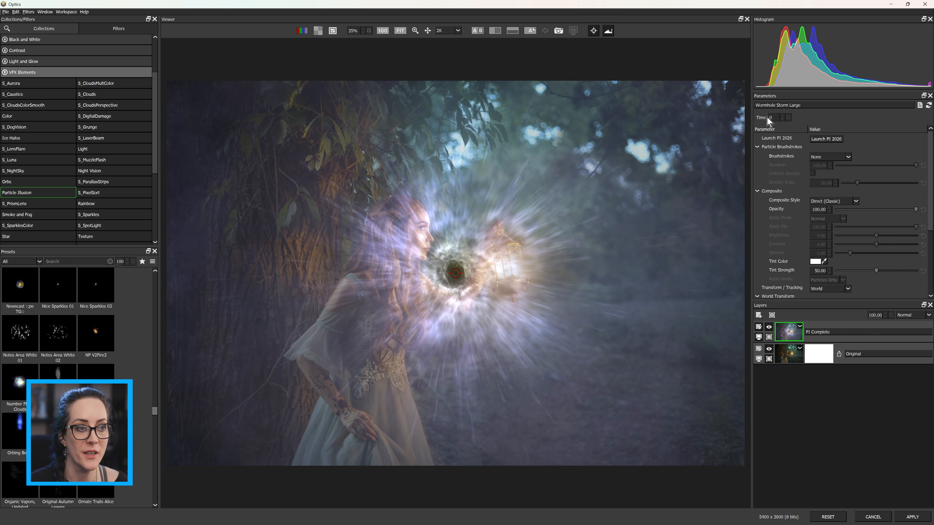
{"action": "scroll", "coordinate": [783, 217], "scroll_direction": "down", "scroll_amount": 3}
{"action": "scroll", "coordinate": [783, 219], "scroll_direction": "down", "scroll_amount": 2}
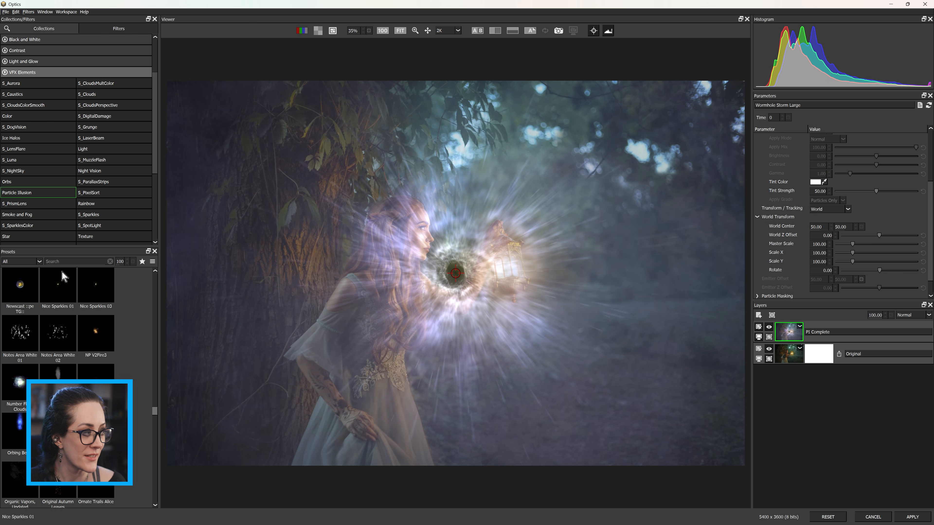
Apply the Seeds N Clouds 02 preset from the Emitters-2026 category
{"action": "left_click", "coordinate": [39, 262]}
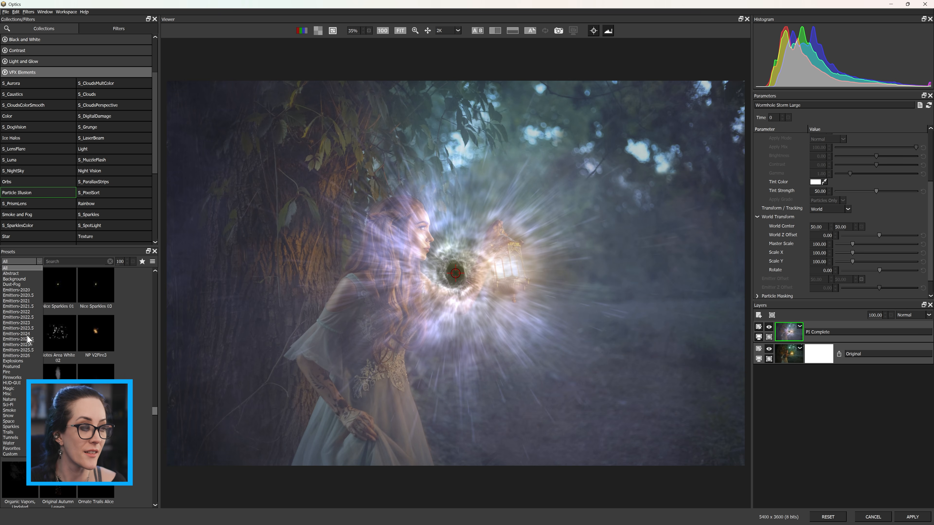
{"action": "left_click", "coordinate": [28, 356]}
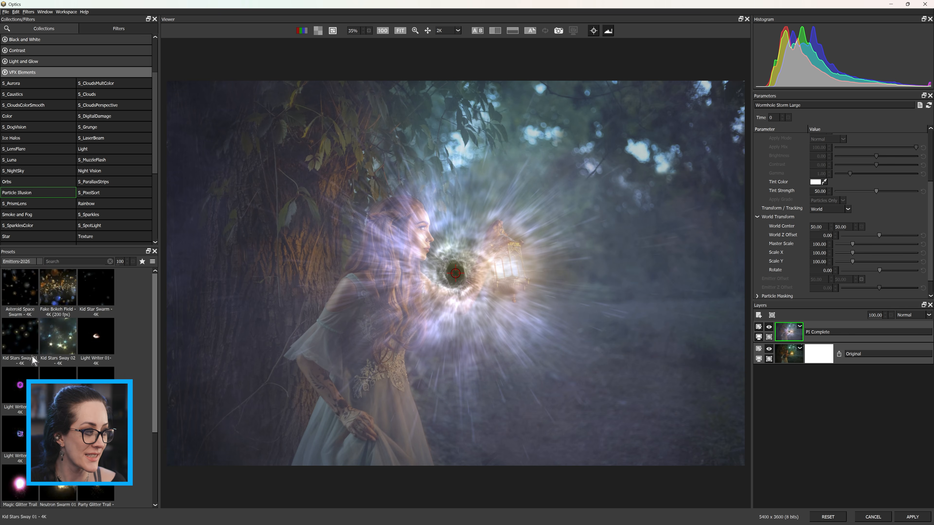
{"action": "scroll", "coordinate": [144, 375], "scroll_direction": "down", "scroll_amount": 2}
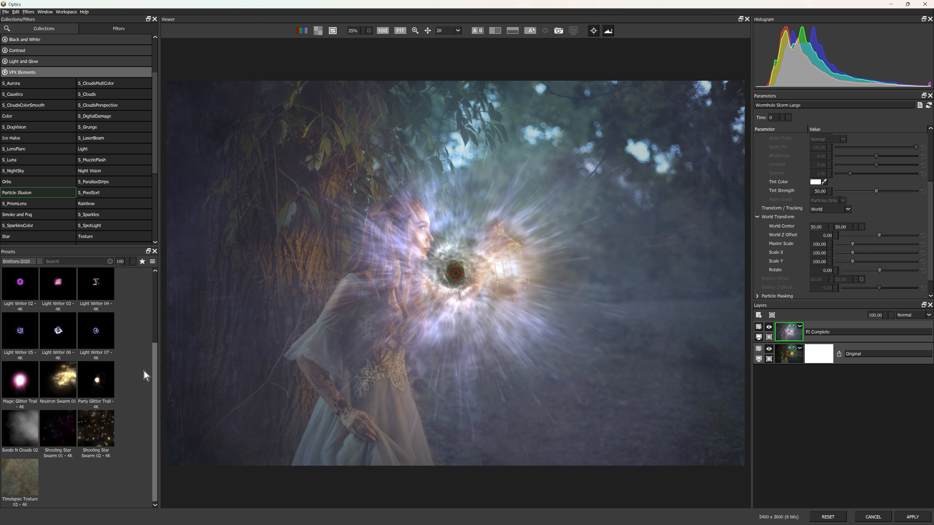
{"action": "left_click", "coordinate": [28, 427]}
Move the particle effect's world center over the tree trunk, to about 17.63, 53.79, and set the time to 92
{"action": "left_click_drag", "start_coordinate": [434, 275], "coordinate": [277, 287]}
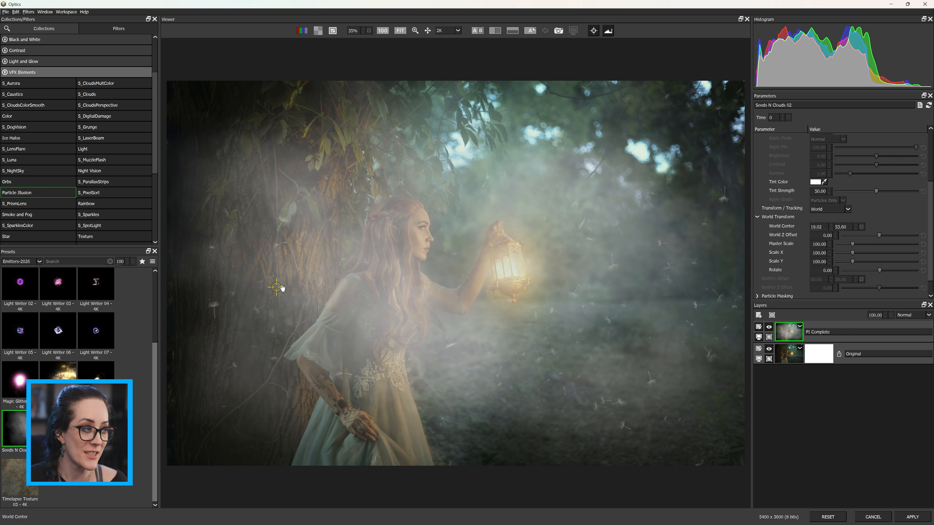
{"action": "left_click_drag", "start_coordinate": [291, 289], "coordinate": [282, 290]}
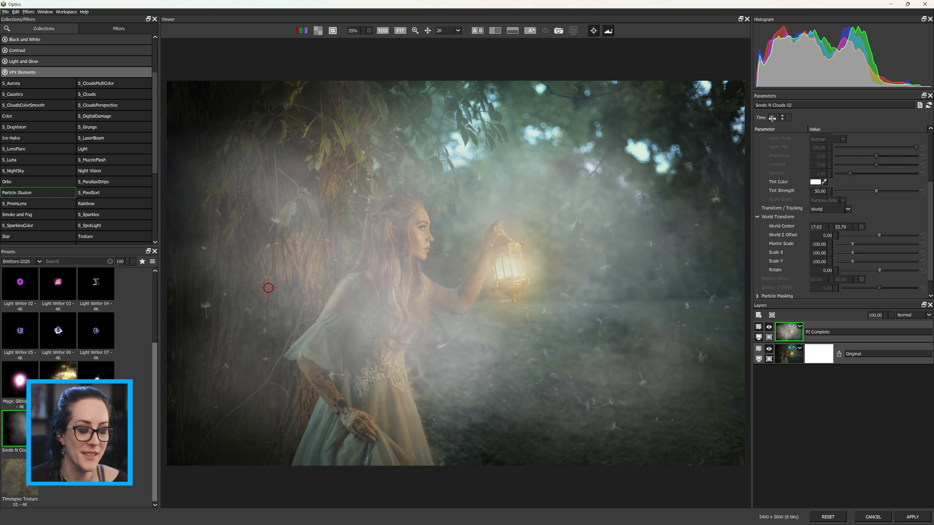
{"action": "left_click_drag", "start_coordinate": [780, 117], "coordinate": [810, 126]}
Scale the particle effect to a master scale of about 140.55 and shift its world center to about 11.14, 57.48
{"action": "left_click_drag", "start_coordinate": [269, 288], "coordinate": [241, 303]}
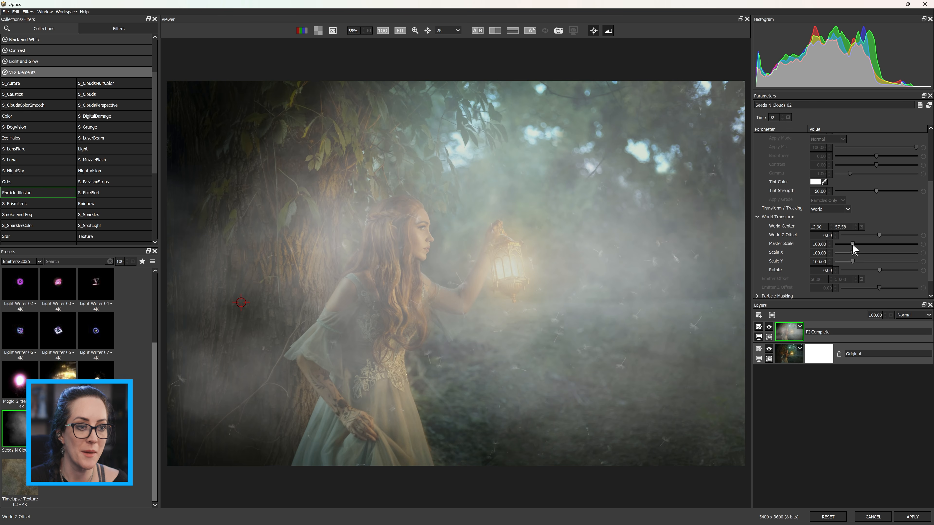
{"action": "left_click_drag", "start_coordinate": [853, 246], "coordinate": [860, 246]}
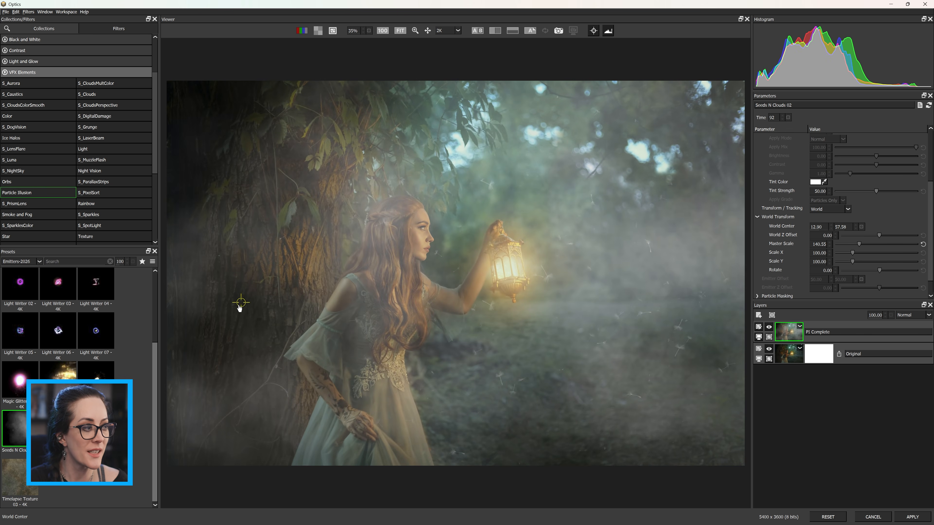
{"action": "left_click_drag", "start_coordinate": [236, 307], "coordinate": [226, 307]}
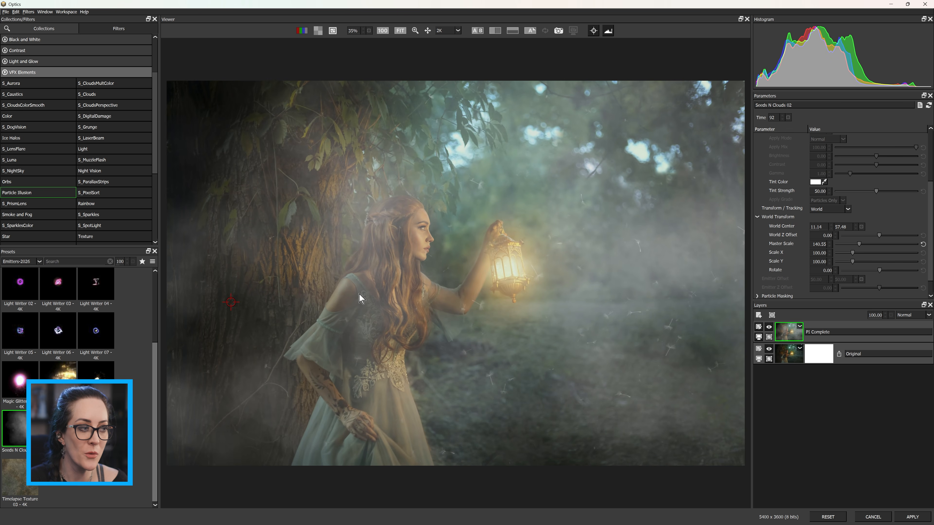
Mask the particle layer with a Depth Map ML mask, placing its tree control point on the woman's head with an inner blur of 111
{"action": "left_click", "coordinate": [773, 313]}
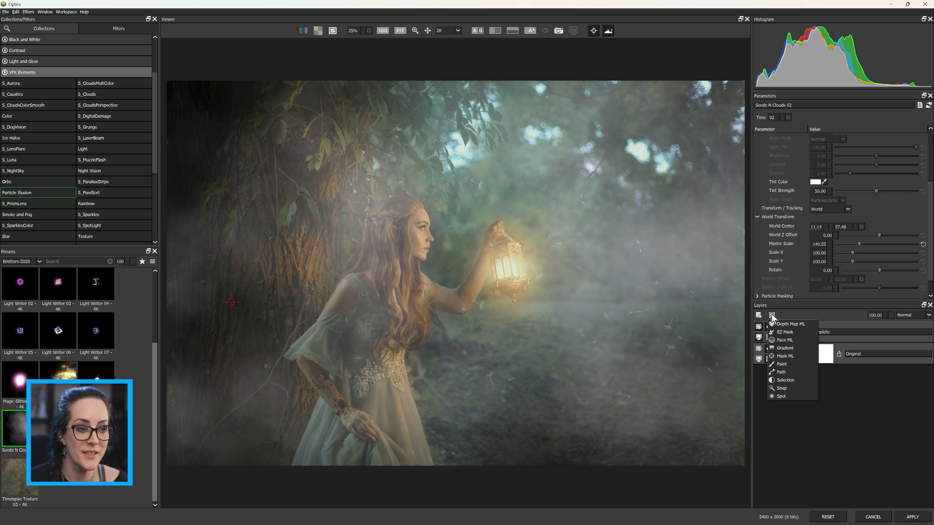
{"action": "left_click", "coordinate": [780, 326]}
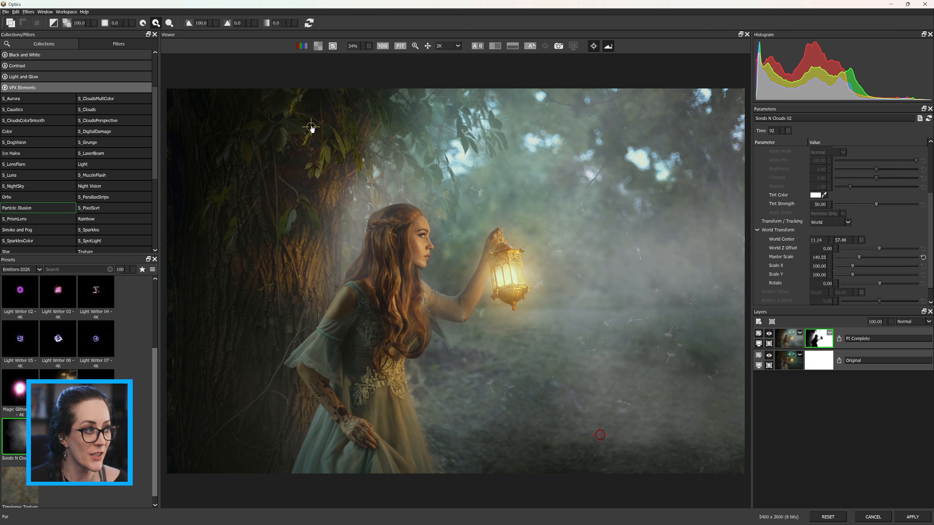
{"action": "left_click_drag", "start_coordinate": [311, 127], "coordinate": [402, 214]}
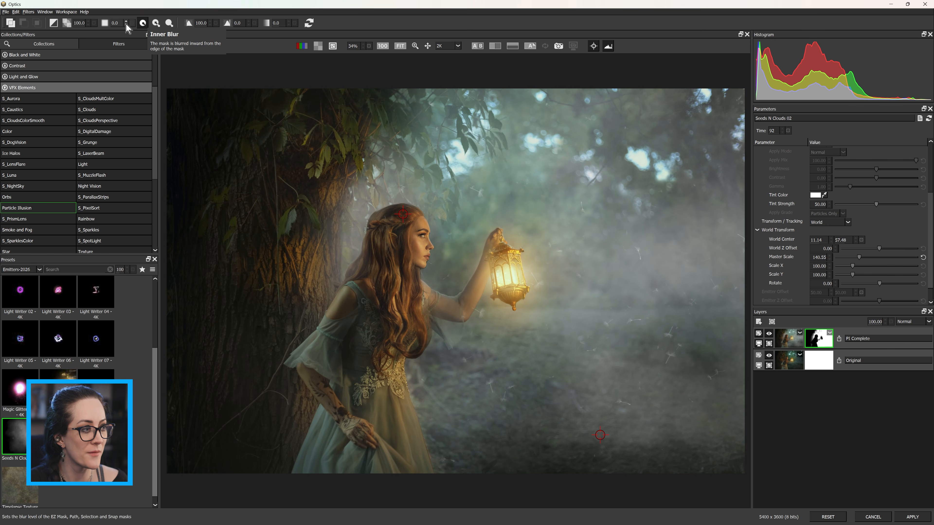
{"action": "left_click_drag", "start_coordinate": [143, 23], "coordinate": [158, 23]}
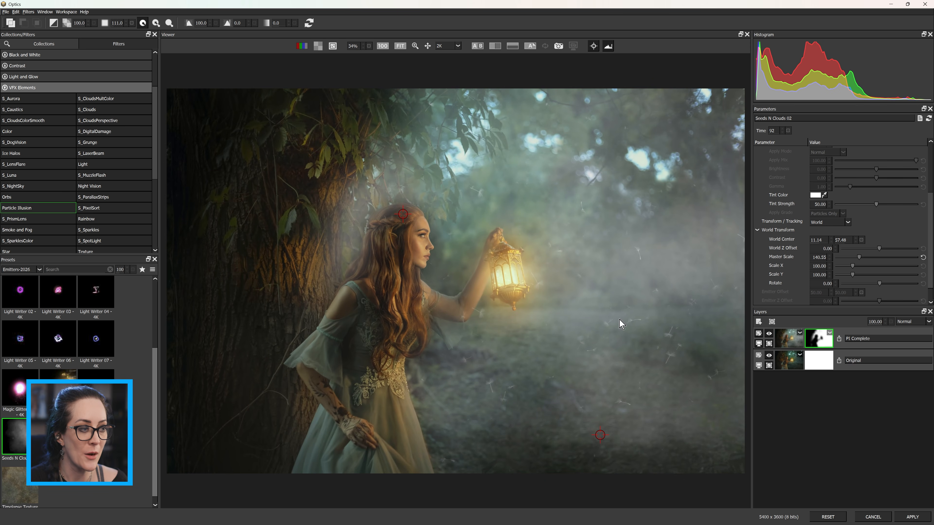
Set the particle tint color to pale yellow, #fff58a
{"action": "left_click", "coordinate": [815, 195]}
{"action": "left_click_drag", "start_coordinate": [533, 192], "coordinate": [513, 239]}
{"action": "left_click", "coordinate": [509, 269]}
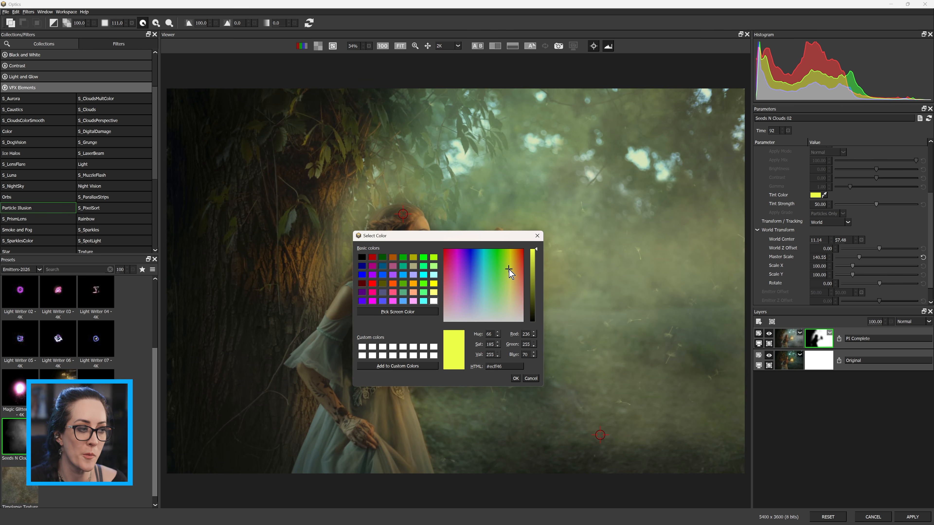
{"action": "left_click", "coordinate": [511, 269]}
{"action": "left_click", "coordinate": [512, 265]}
{"action": "left_click_drag", "start_coordinate": [507, 236], "coordinate": [803, 278]}
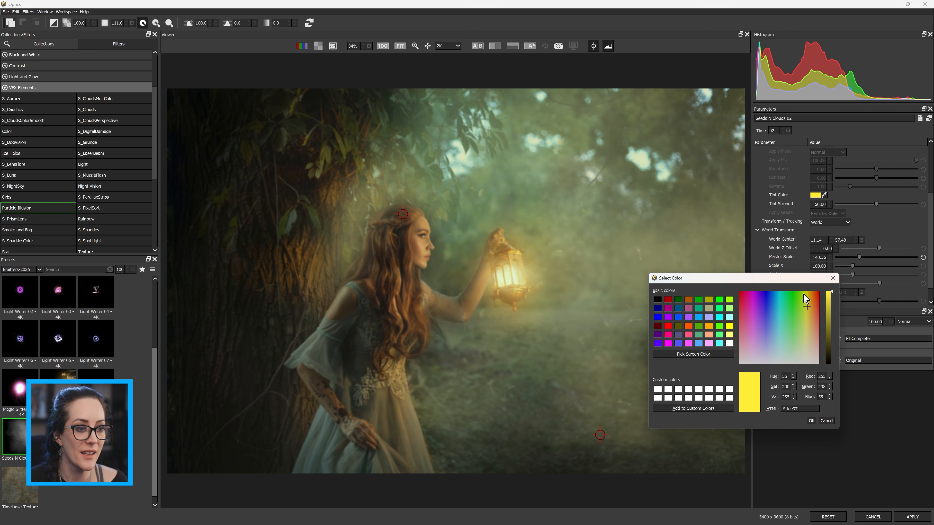
{"action": "left_click", "coordinate": [807, 318]}
{"action": "left_click_drag", "start_coordinate": [807, 320], "coordinate": [807, 330]}
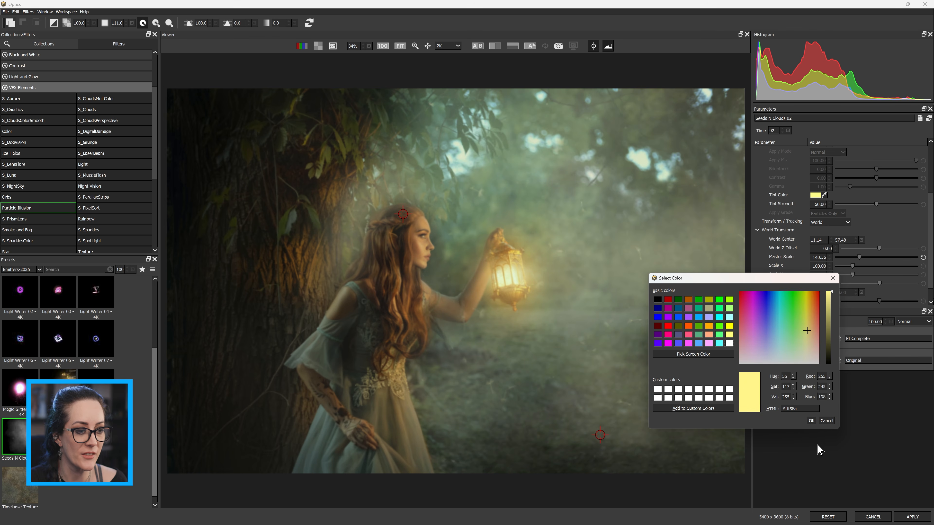
{"action": "left_click", "coordinate": [811, 421]}
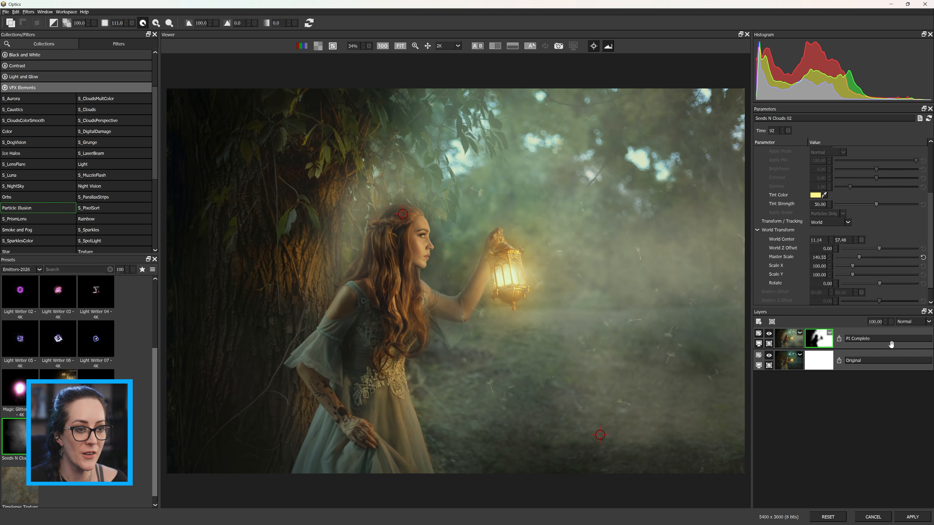
Lower the particle composite opacity to about 69.27 and toggle the A/B comparison with the original image
{"action": "left_click_drag", "start_coordinate": [868, 322], "coordinate": [857, 323]}
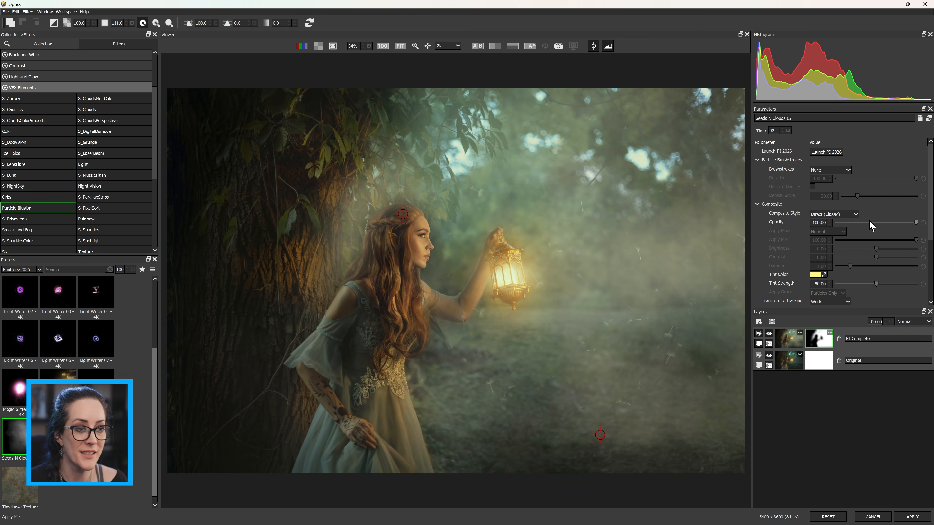
{"action": "left_click", "coordinate": [879, 222]}
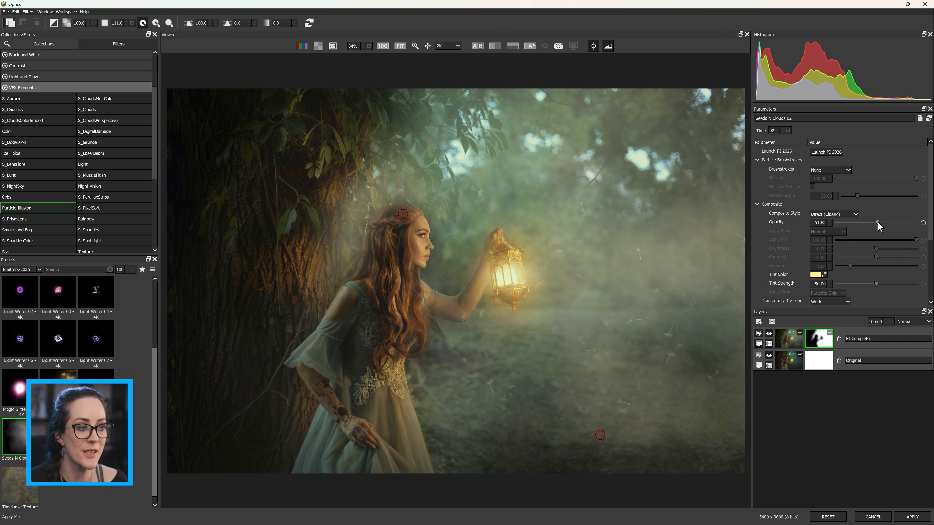
{"action": "left_click_drag", "start_coordinate": [878, 223], "coordinate": [893, 224]}
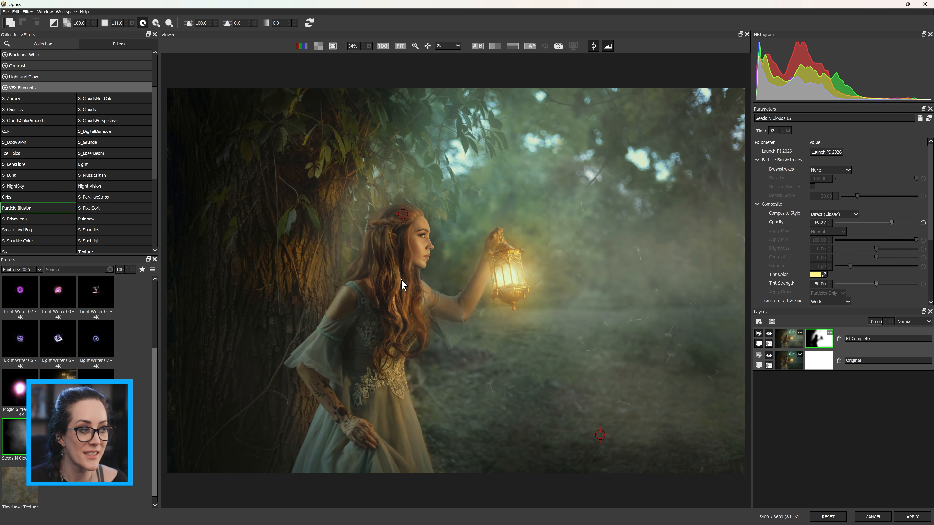
{"action": "left_click", "coordinate": [534, 47]}
{"action": "left_click", "coordinate": [535, 49]}
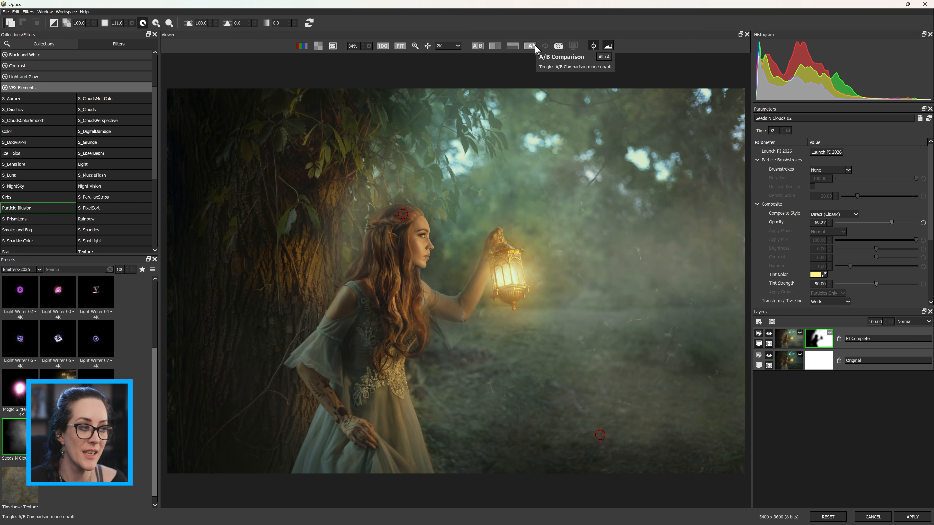
Compare the fog effect with the original image and apply it to the Photoshop smart object
{"action": "left_click", "coordinate": [535, 49]}
{"action": "left_click", "coordinate": [535, 49]}
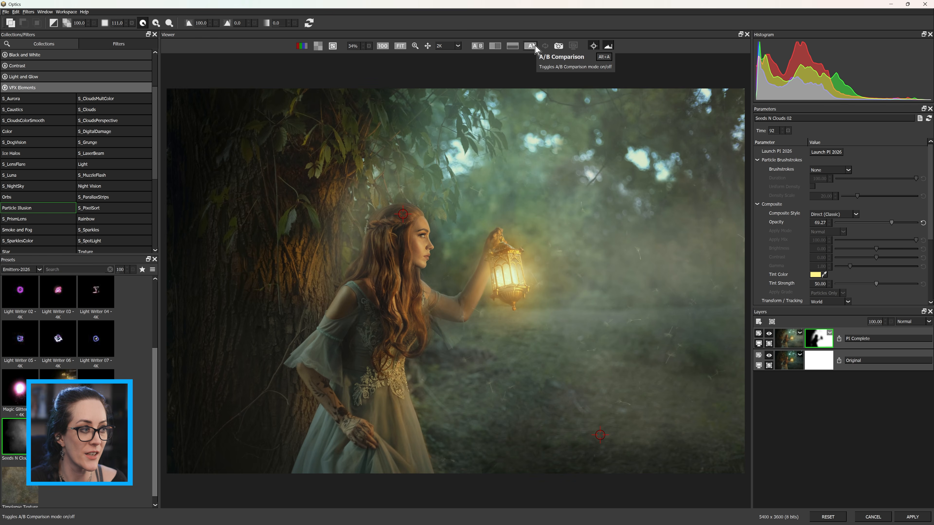
{"action": "left_click", "coordinate": [535, 49]}
{"action": "left_click", "coordinate": [535, 49]}
{"action": "left_click", "coordinate": [913, 517]}
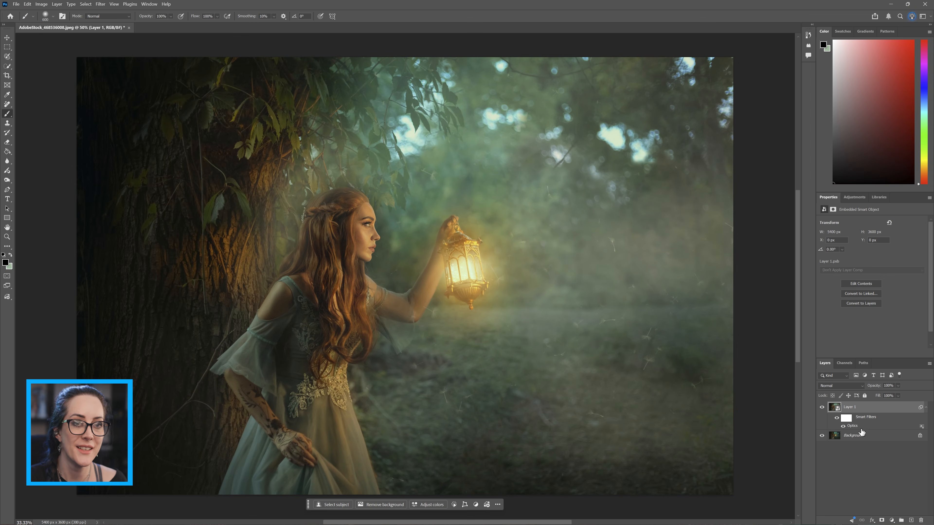
Hide Layer 1 after a before/after check and make a smart object from a duplicate of the Background layer
{"action": "left_click", "coordinate": [822, 408]}
{"action": "left_click", "coordinate": [822, 408]}
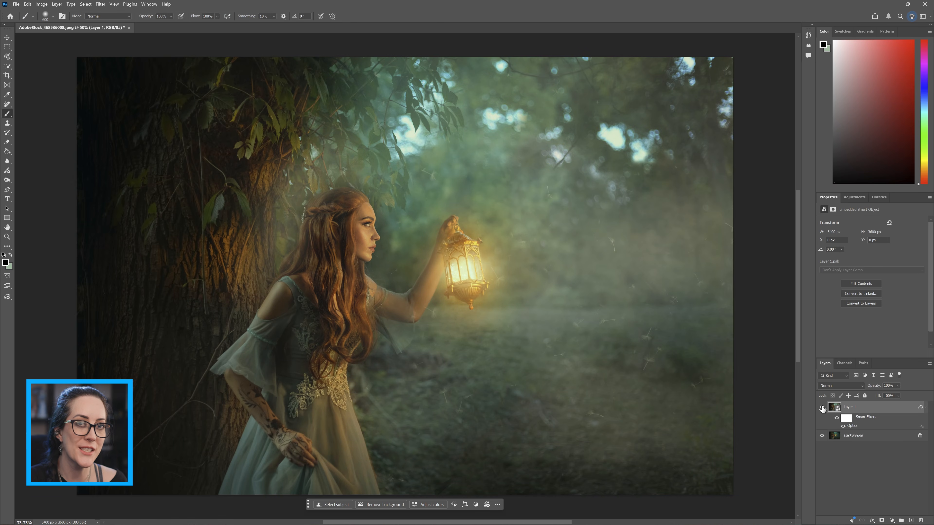
{"action": "left_click", "coordinate": [822, 407]}
{"action": "left_click", "coordinate": [879, 436]}
{"action": "key", "text": "ctrl+j"}
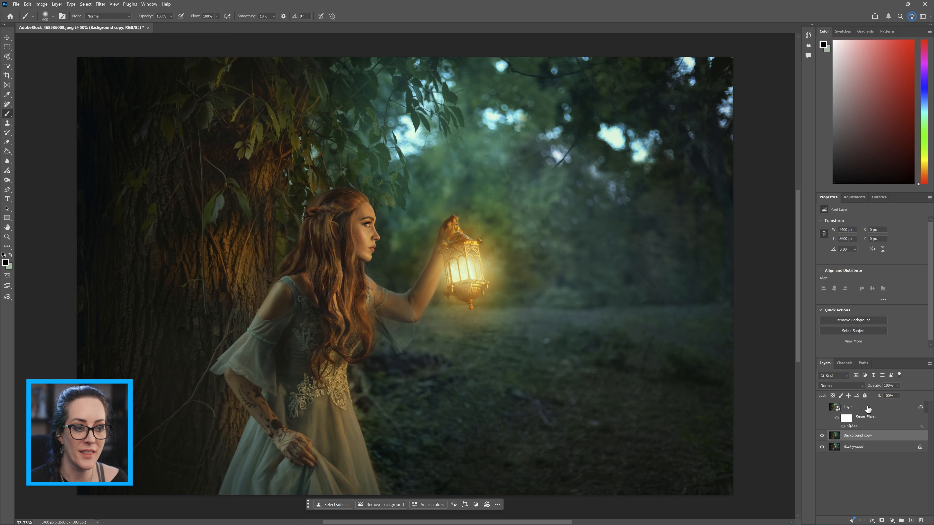
{"action": "right_click", "coordinate": [859, 440]}
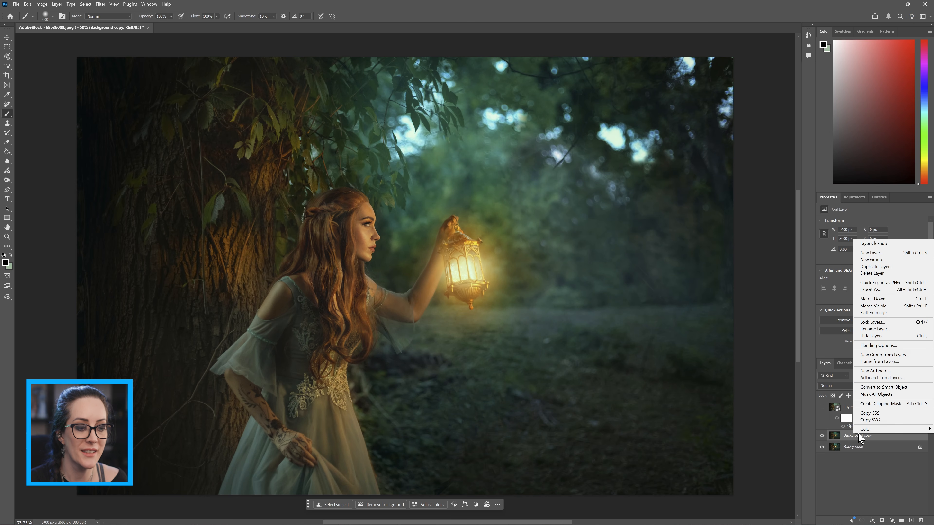
{"action": "left_click", "coordinate": [876, 388]}
Open the Background copy in Boris FX Optics without applying the previous filters and masks
{"action": "left_click", "coordinate": [100, 4]}
{"action": "mouse_move", "coordinate": [128, 178]}
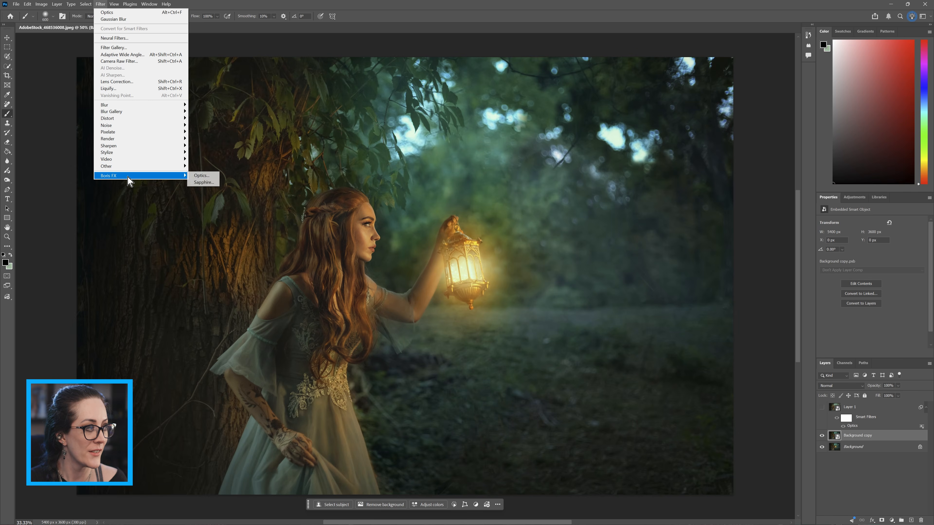
{"action": "left_click", "coordinate": [203, 176]}
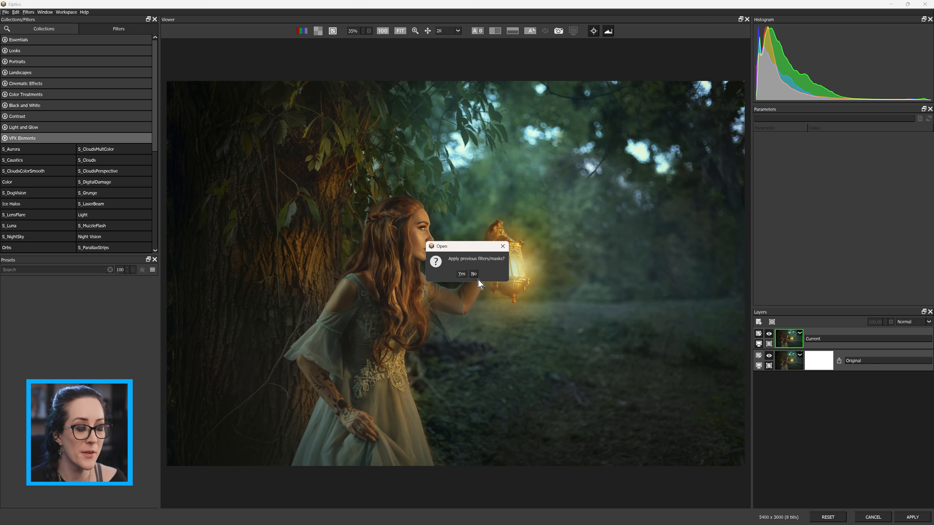
{"action": "left_click", "coordinate": [474, 274]}
Apply Particle Illusion with the Blurry Sparks 03 (mb) preset from the Emitters-2025.5 category
{"action": "scroll", "coordinate": [31, 178], "scroll_direction": "down", "scroll_amount": 3}
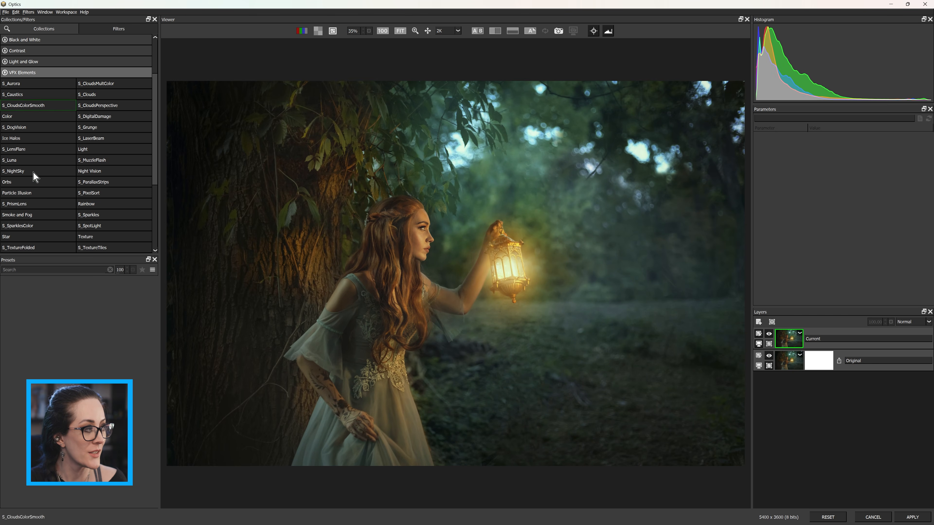
{"action": "left_click", "coordinate": [26, 195]}
{"action": "left_click", "coordinate": [22, 270]}
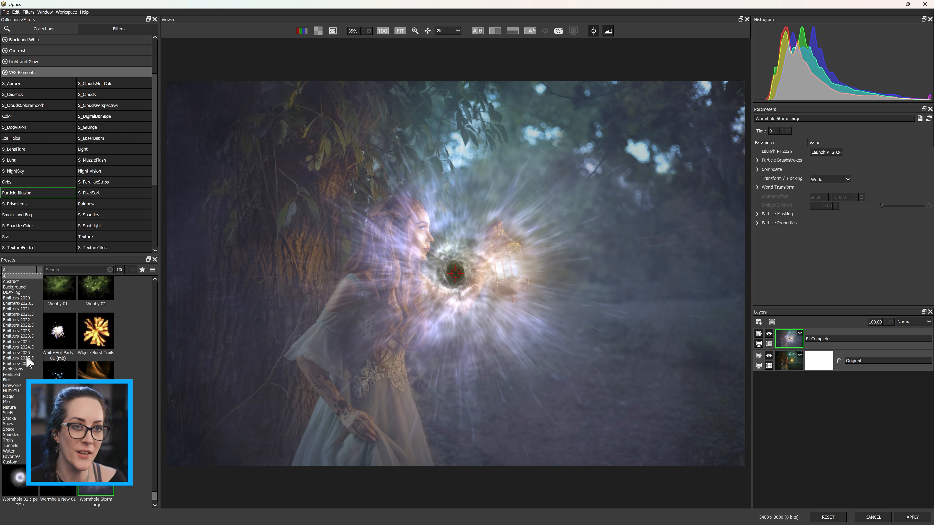
{"action": "left_click", "coordinate": [27, 358]}
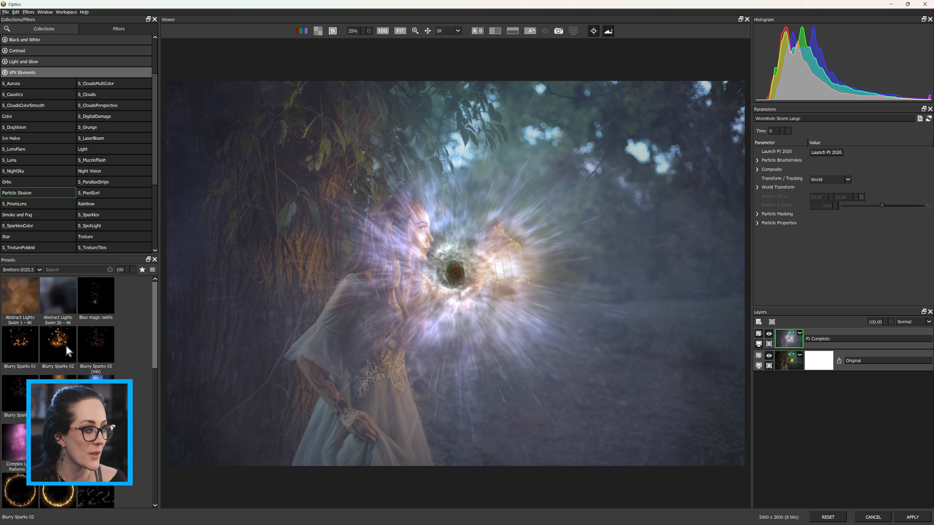
{"action": "left_click", "coordinate": [92, 345]}
Center the sparks on the lantern at about 59.34, 50.57, with time 75 and a master scale of about 27.9
{"action": "left_click_drag", "start_coordinate": [459, 274], "coordinate": [510, 275]}
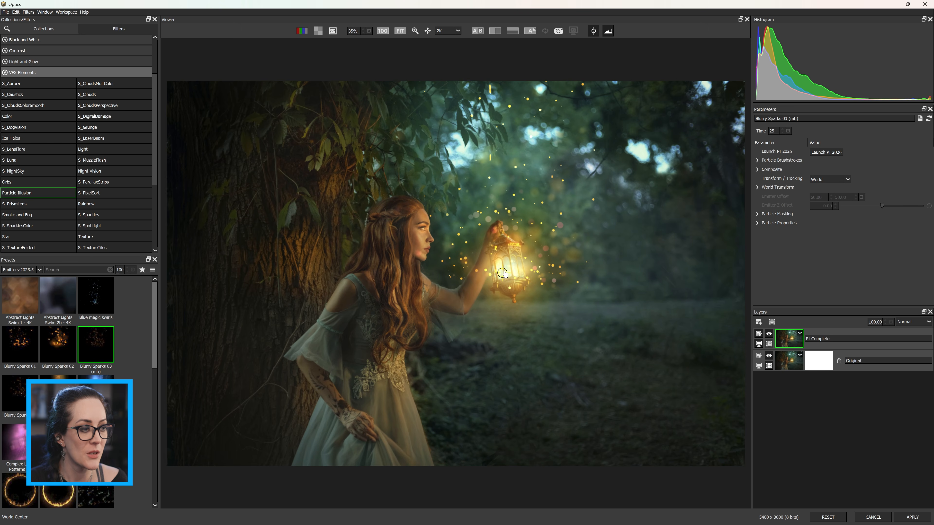
{"action": "left_click_drag", "start_coordinate": [774, 130], "coordinate": [796, 130]}
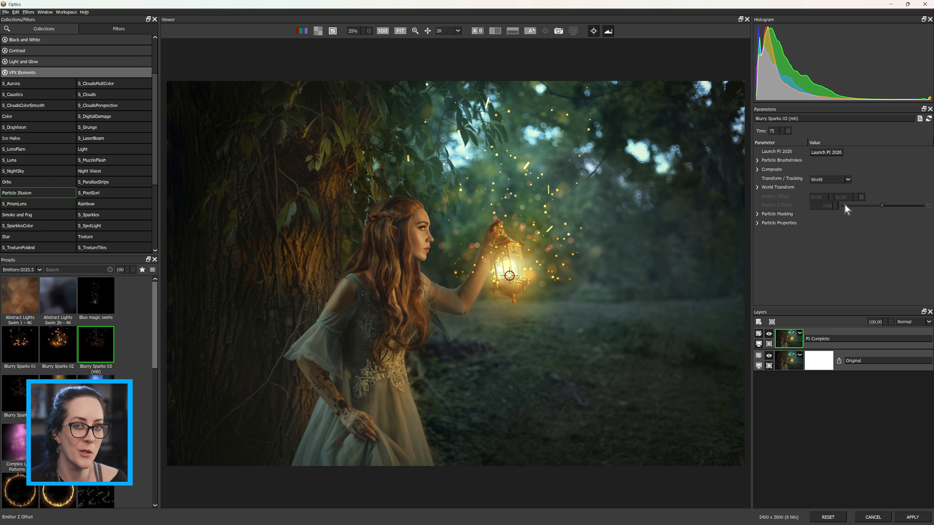
{"action": "left_click", "coordinate": [758, 187]}
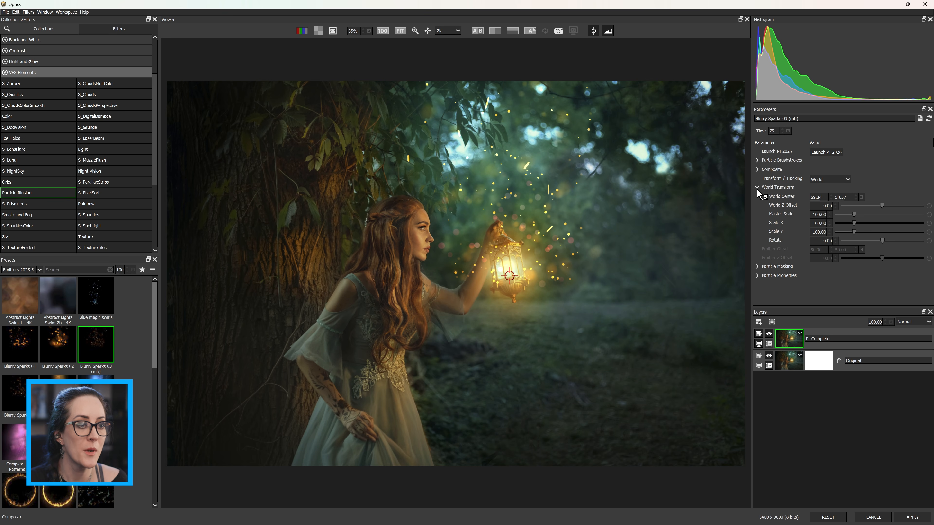
{"action": "left_click_drag", "start_coordinate": [853, 215], "coordinate": [841, 217]}
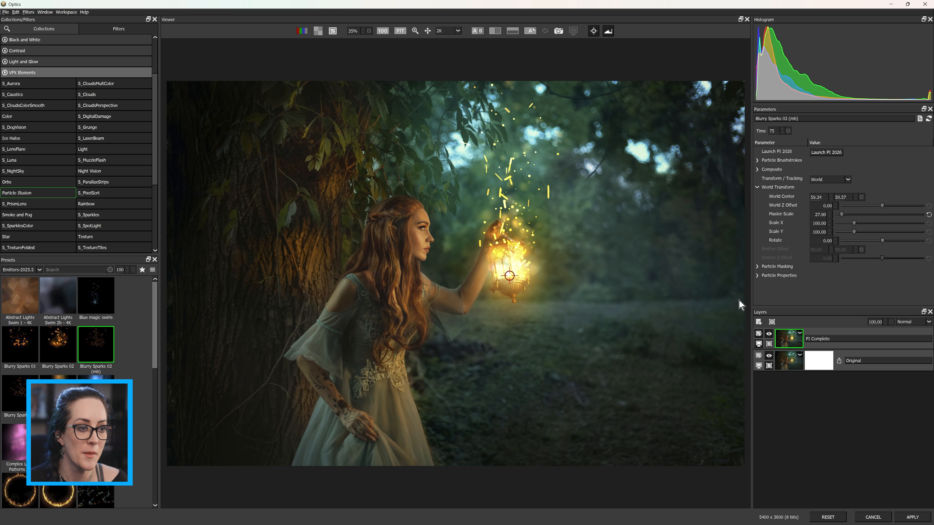
Lower the lantern sparks' composite opacity to about 44.95 and set their time to 43
{"action": "left_click", "coordinate": [758, 170]}
{"action": "left_click_drag", "start_coordinate": [888, 188], "coordinate": [874, 189]}
{"action": "left_click_drag", "start_coordinate": [773, 130], "coordinate": [757, 130]}
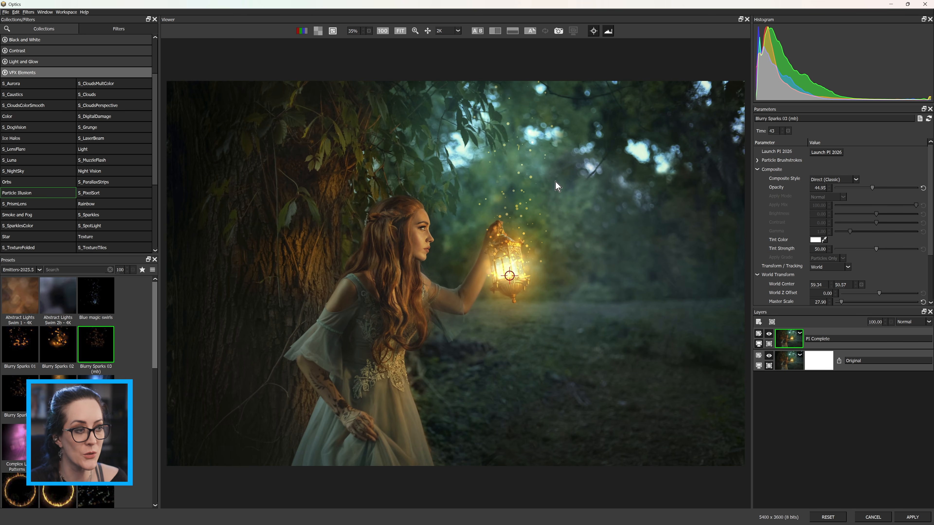
{"action": "scroll", "coordinate": [513, 280], "scroll_direction": "up", "scroll_amount": 3}
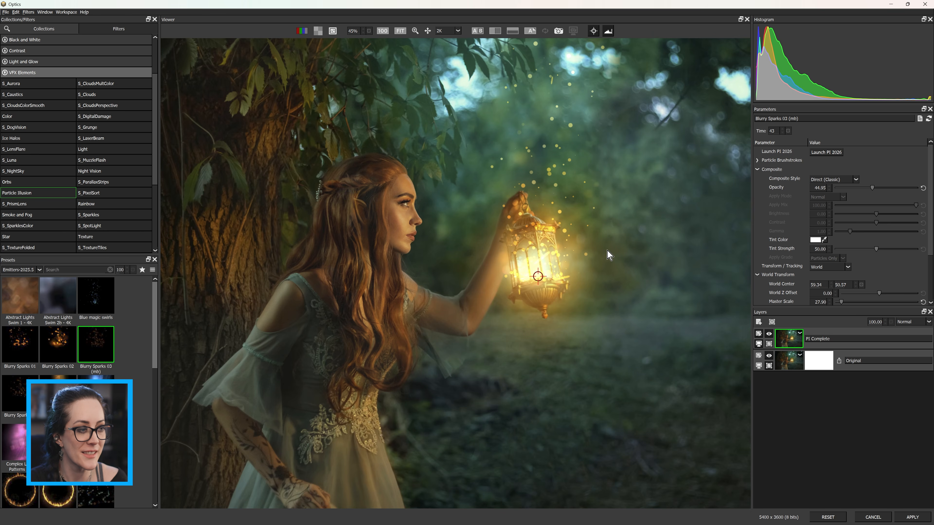
{"action": "scroll", "coordinate": [561, 306], "scroll_direction": "down", "scroll_amount": 3}
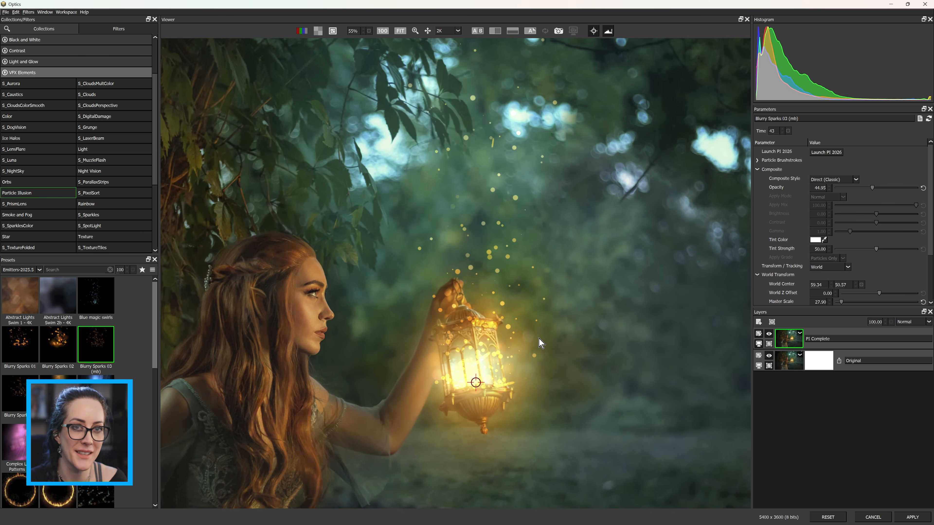
{"action": "scroll", "coordinate": [553, 288], "scroll_direction": "down", "scroll_amount": 2}
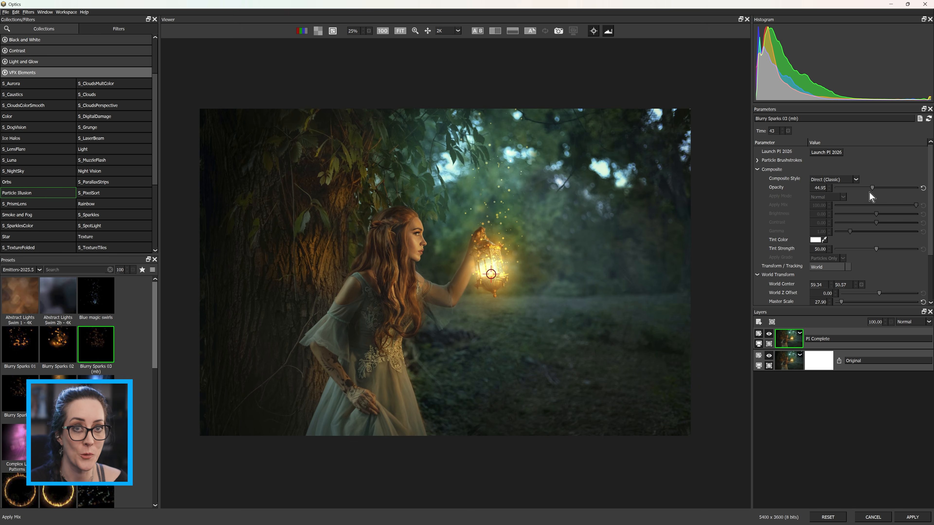
Add a second Particle Illusion layer using the Blurry Sparks 02 preset from the Emitters-2025.5 category
{"action": "left_click", "coordinate": [758, 322]}
{"action": "left_click", "coordinate": [36, 194]}
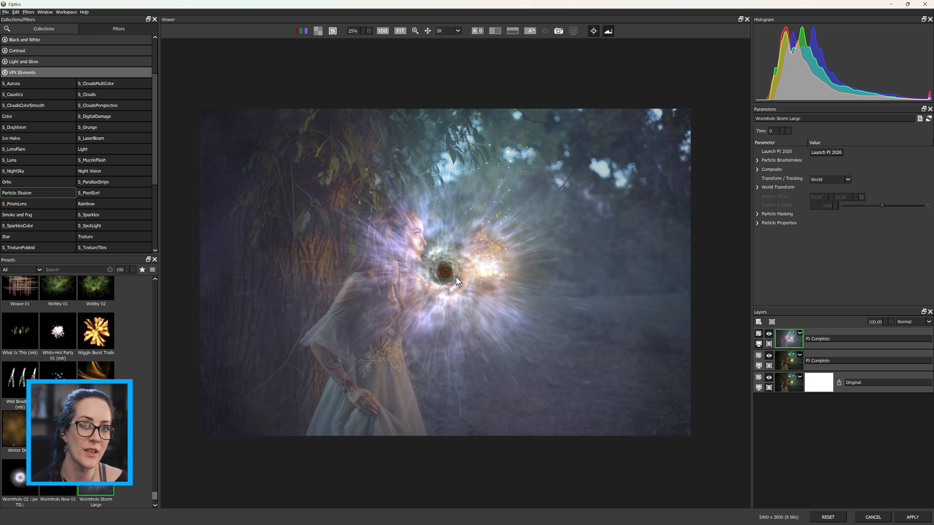
{"action": "left_click", "coordinate": [21, 270]}
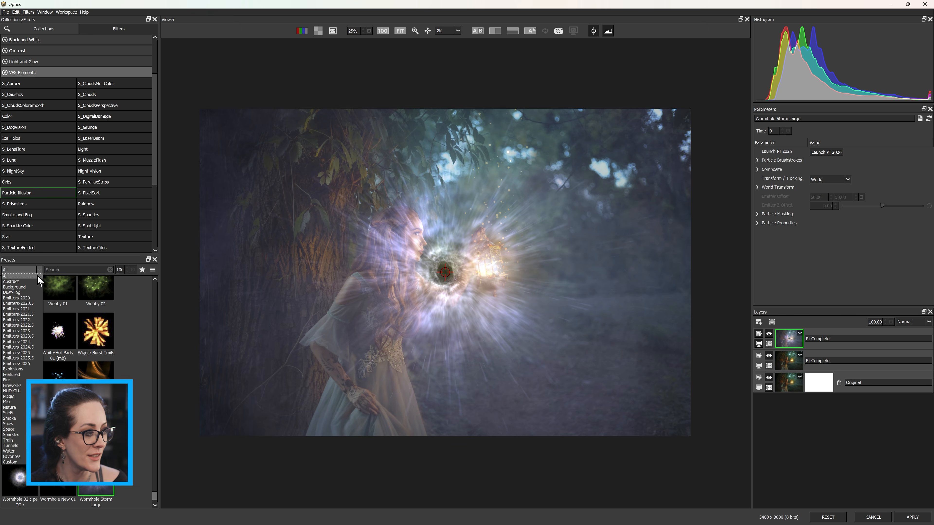
{"action": "left_click", "coordinate": [28, 358]}
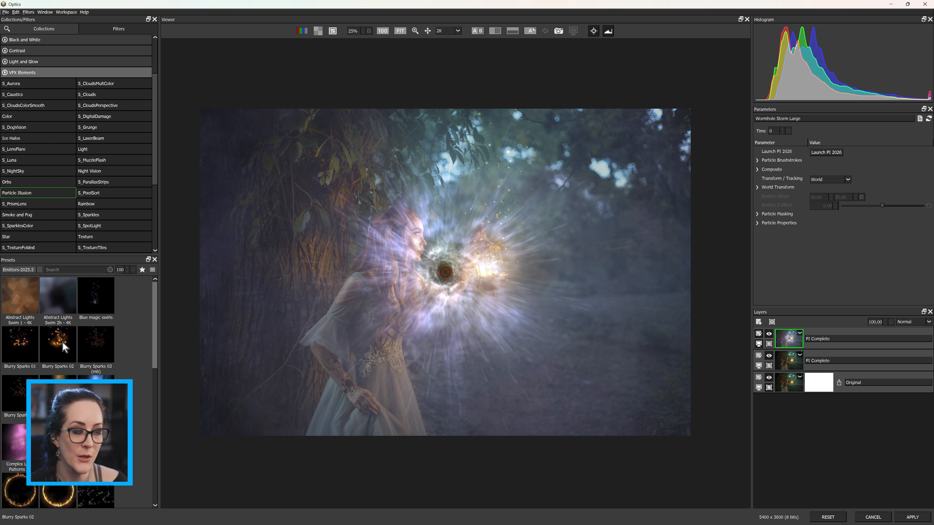
{"action": "left_click", "coordinate": [64, 345]}
Move the new sparks below the lantern and try painting them as Particle Creation brushstrokes around the woman
{"action": "left_click_drag", "start_coordinate": [445, 273], "coordinate": [409, 360]}
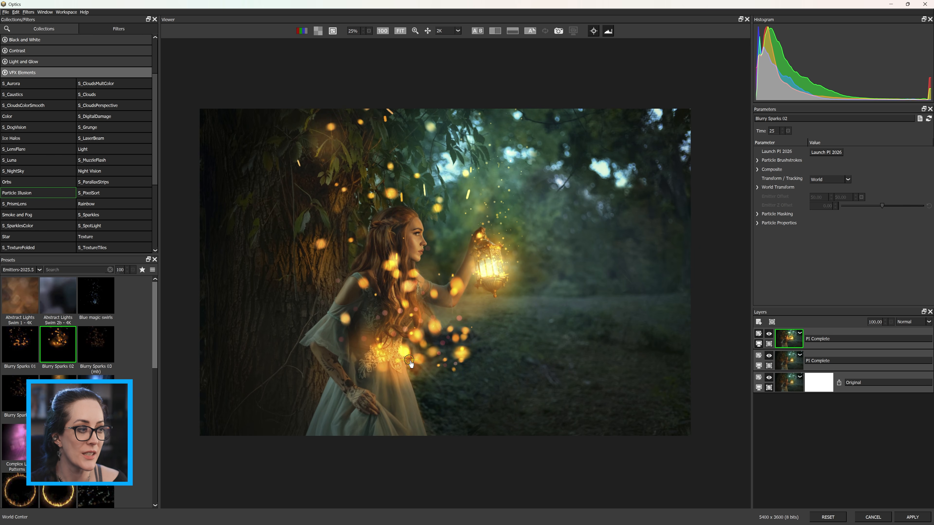
{"action": "left_click", "coordinate": [758, 160]}
{"action": "mouse_move", "coordinate": [409, 360]}
{"action": "left_mouse_down"}
{"action": "mouse_move", "coordinate": [589, 324]}
{"action": "mouse_move", "coordinate": [419, 368]}
{"action": "mouse_move", "coordinate": [500, 340]}
{"action": "left_mouse_up"}
{"action": "left_click", "coordinate": [820, 170]}
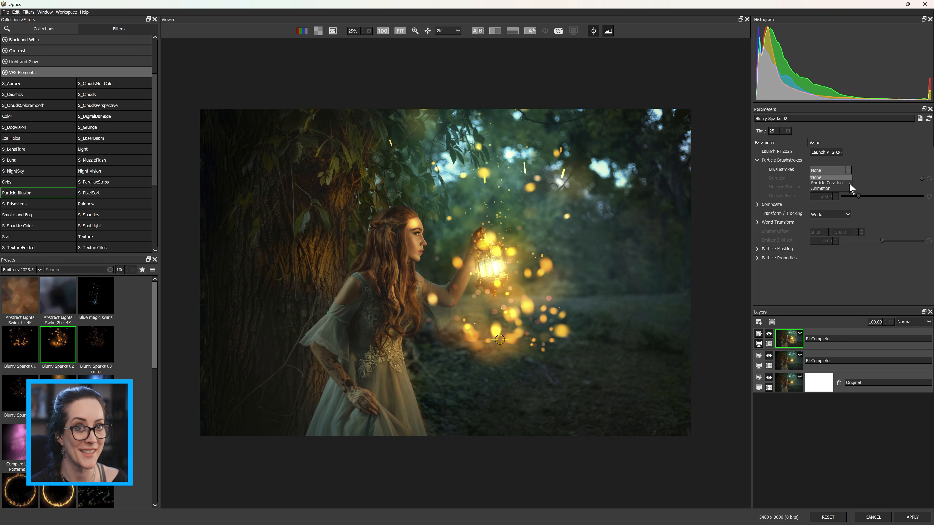
{"action": "left_click", "coordinate": [839, 183]}
{"action": "left_click_drag", "start_coordinate": [290, 249], "coordinate": [348, 288]}
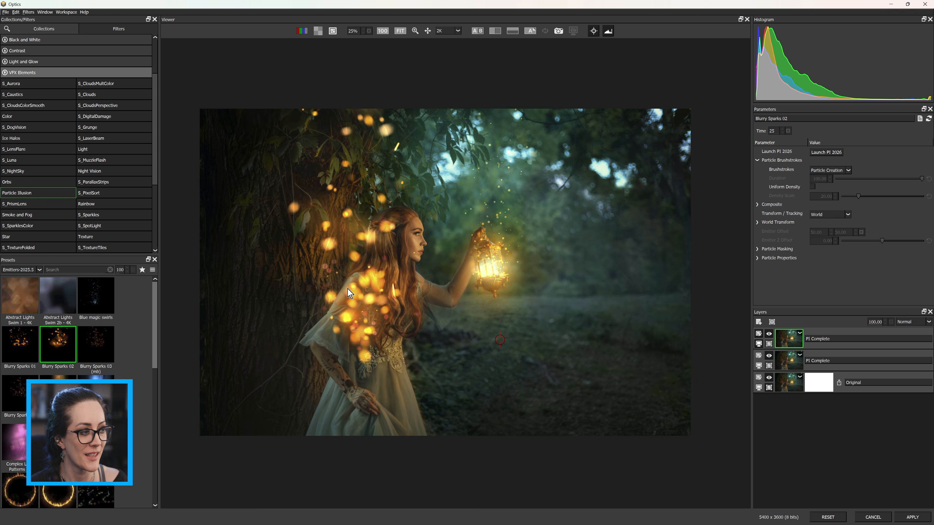
{"action": "left_click_drag", "start_coordinate": [500, 340], "coordinate": [412, 353]}
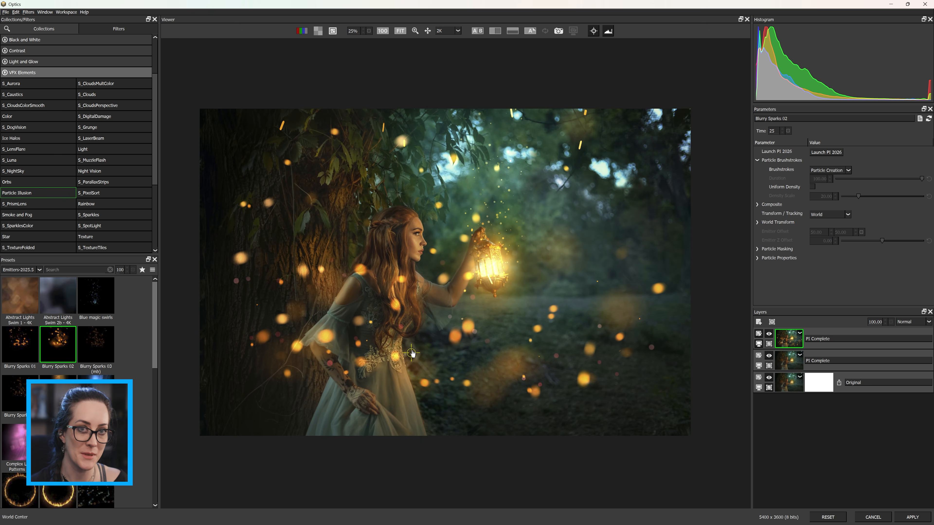
Try the Animation brushstroke mode with a nudged world center and reset the preset's parameters to defaults
{"action": "left_click", "coordinate": [827, 172]}
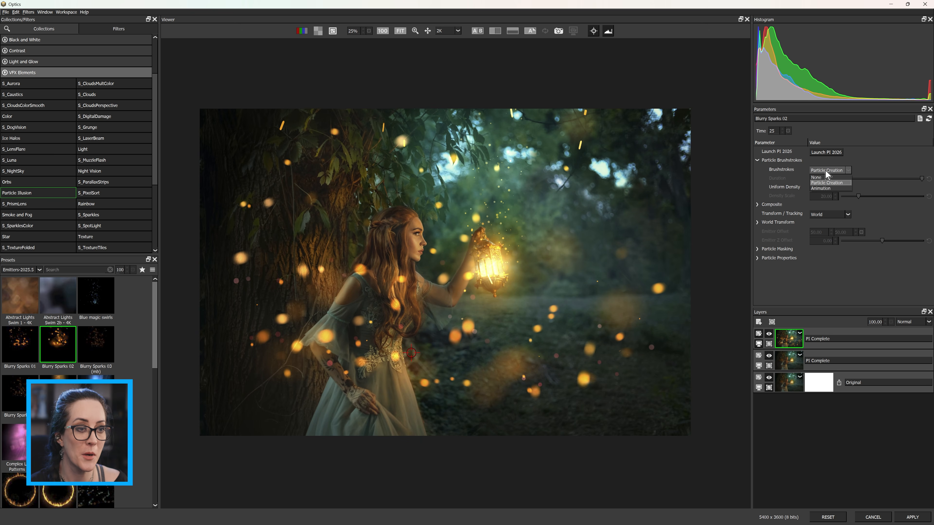
{"action": "left_click", "coordinate": [828, 188]}
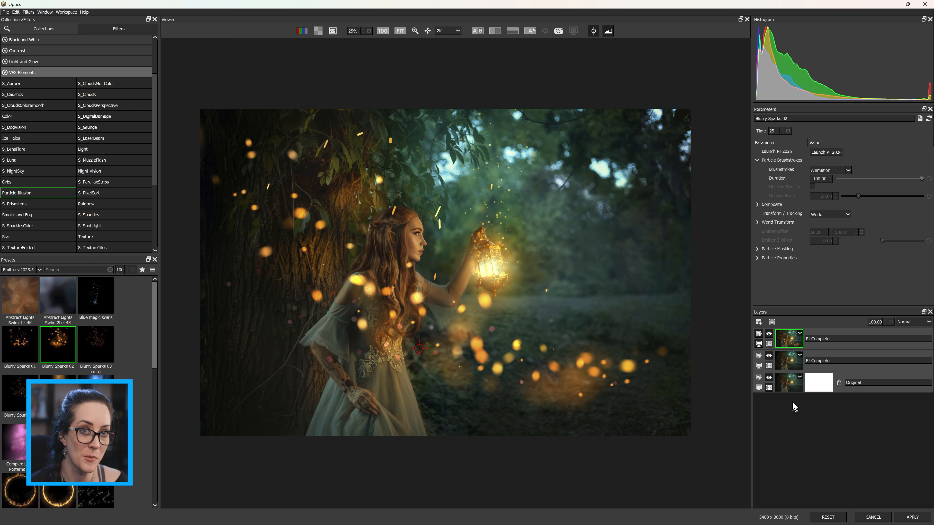
{"action": "left_click", "coordinate": [828, 171]}
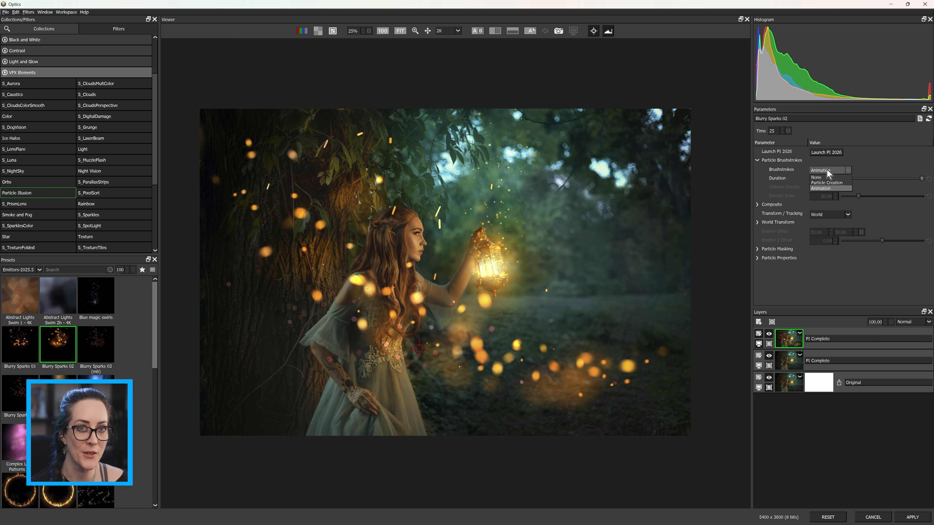
{"action": "left_click", "coordinate": [829, 173]}
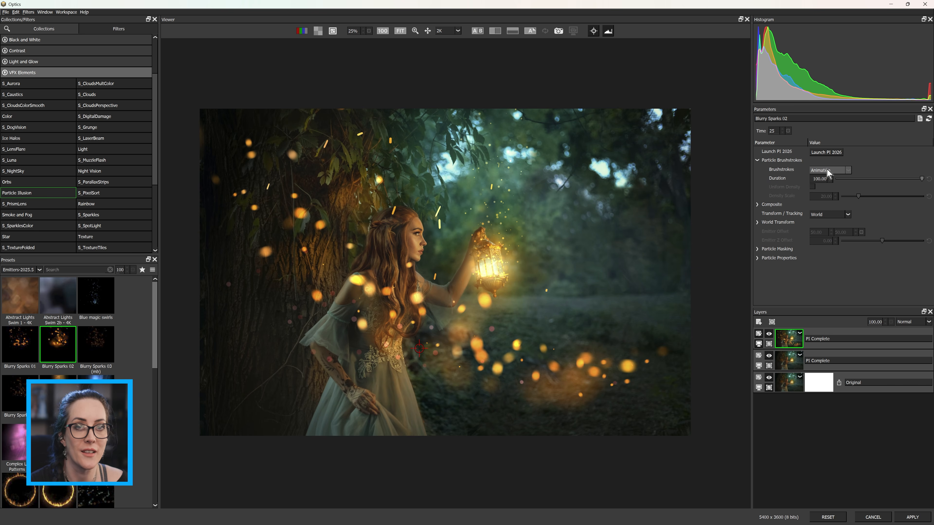
{"action": "left_click_drag", "start_coordinate": [419, 348], "coordinate": [417, 353]}
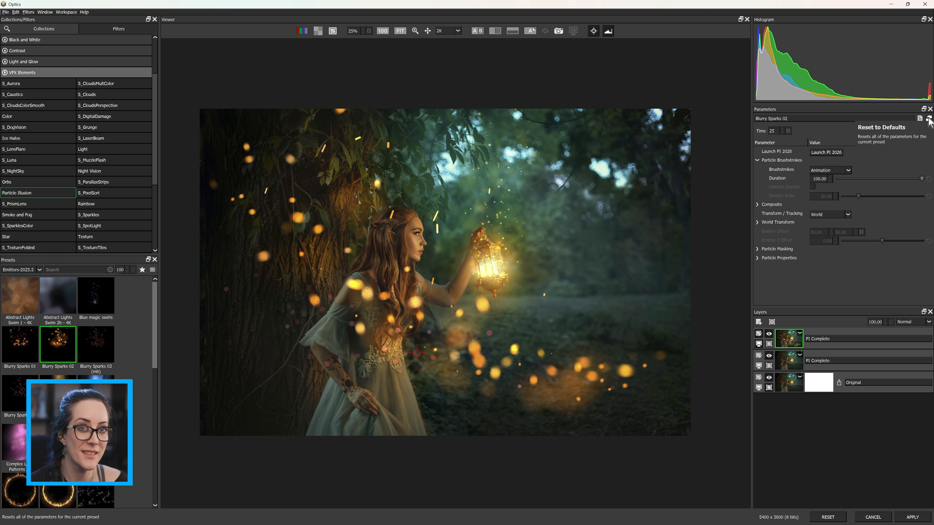
{"action": "left_click", "coordinate": [929, 119]}
Set the sparks' brushstrokes to Animation and paint a curved stroke from the background beside the lantern across the woman's skirt to the tree's base
{"action": "left_click", "coordinate": [820, 170]}
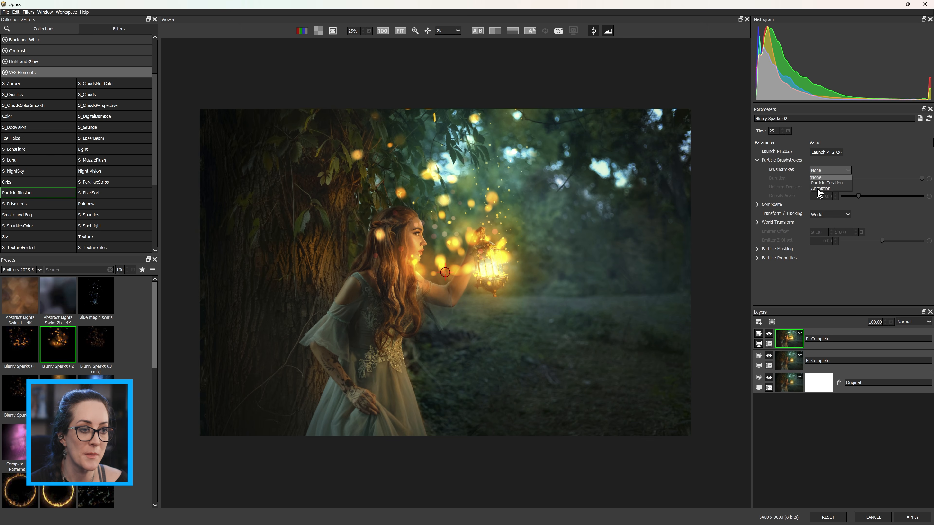
{"action": "left_click", "coordinate": [818, 189]}
{"action": "mouse_move", "coordinate": [476, 374]}
{"action": "left_mouse_down"}
{"action": "mouse_move", "coordinate": [403, 393]}
{"action": "mouse_move", "coordinate": [336, 395]}
{"action": "mouse_move", "coordinate": [258, 427]}
{"action": "left_mouse_up"}
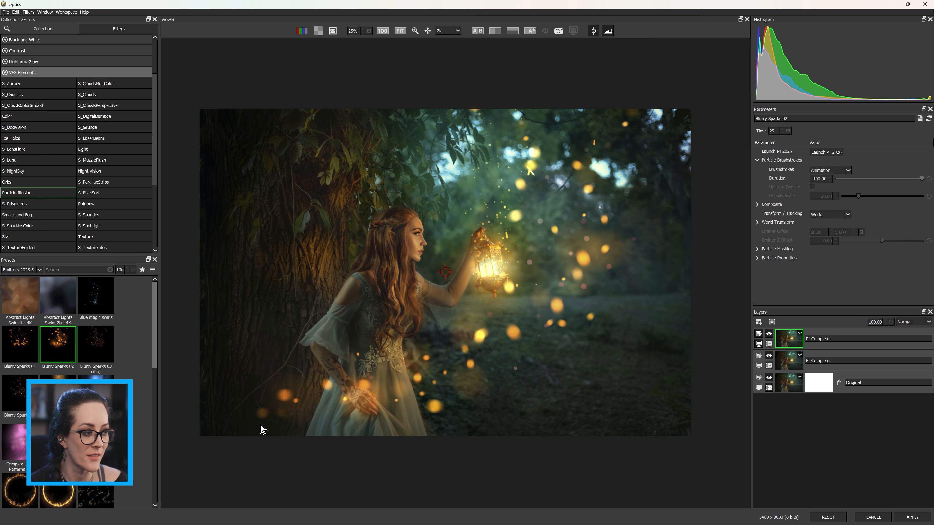
Scale the painted sparks to a master scale of about 140.55 and place their world center at about 51.56, 50.11
{"action": "left_click", "coordinate": [757, 222]}
{"action": "left_click_drag", "start_coordinate": [853, 250], "coordinate": [865, 250]}
{"action": "left_click_drag", "start_coordinate": [461, 271], "coordinate": [422, 251]}
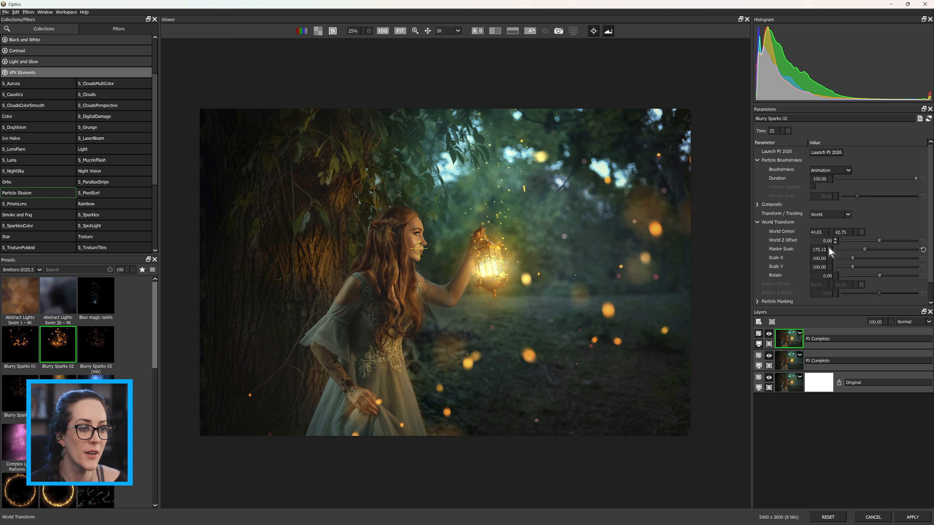
{"action": "left_click_drag", "start_coordinate": [847, 252], "coordinate": [858, 249]}
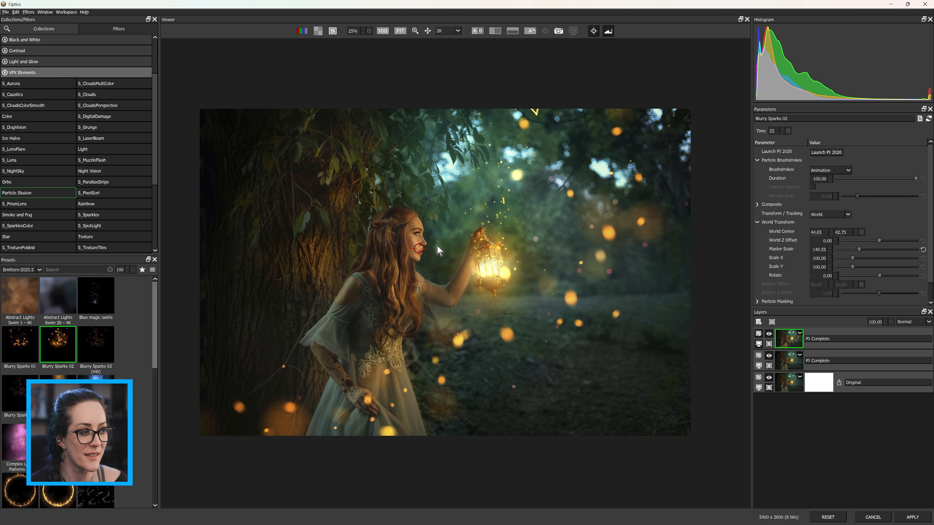
{"action": "left_click_drag", "start_coordinate": [440, 256], "coordinate": [459, 273]}
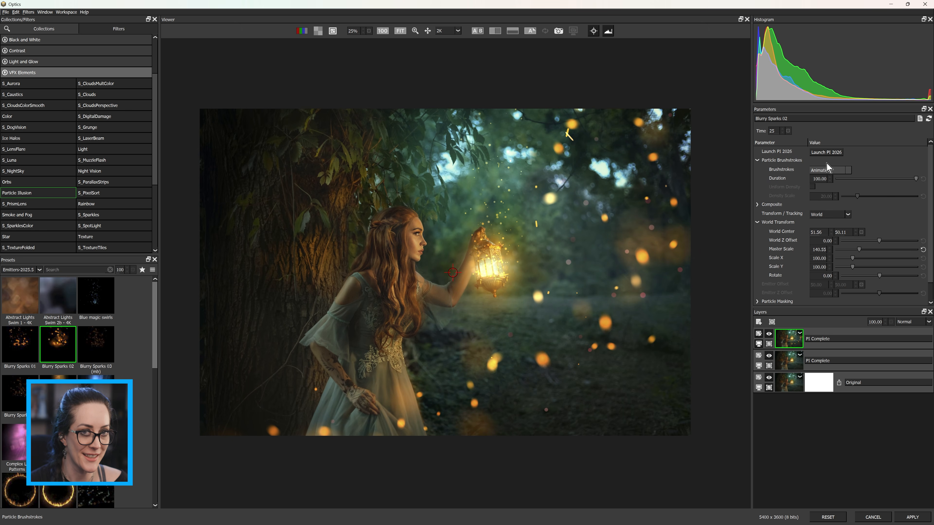
Add a new layer with Particle Illusion and choose the Fire Ring 01a preset from the Emitters-2025.5 category
{"action": "left_click", "coordinate": [758, 322]}
{"action": "left_click", "coordinate": [25, 193]}
{"action": "left_click", "coordinate": [40, 270]}
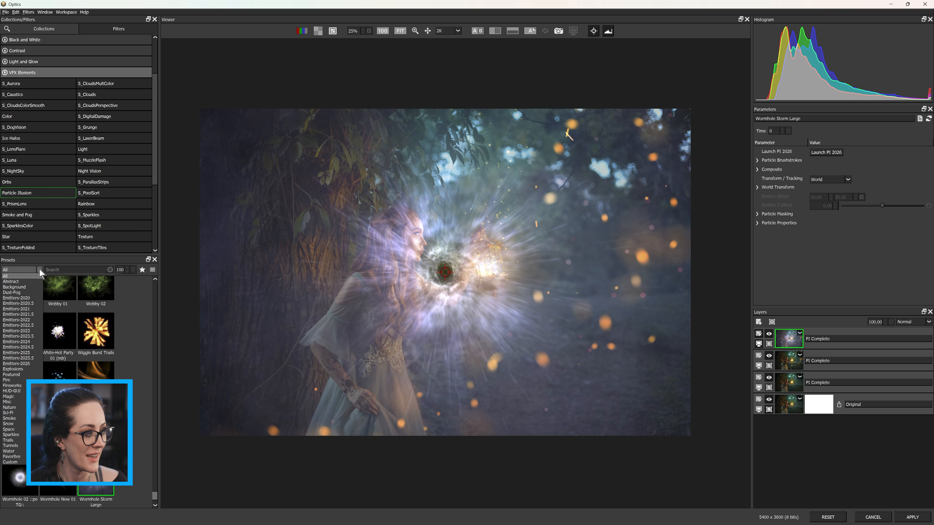
{"action": "left_click", "coordinate": [27, 358]}
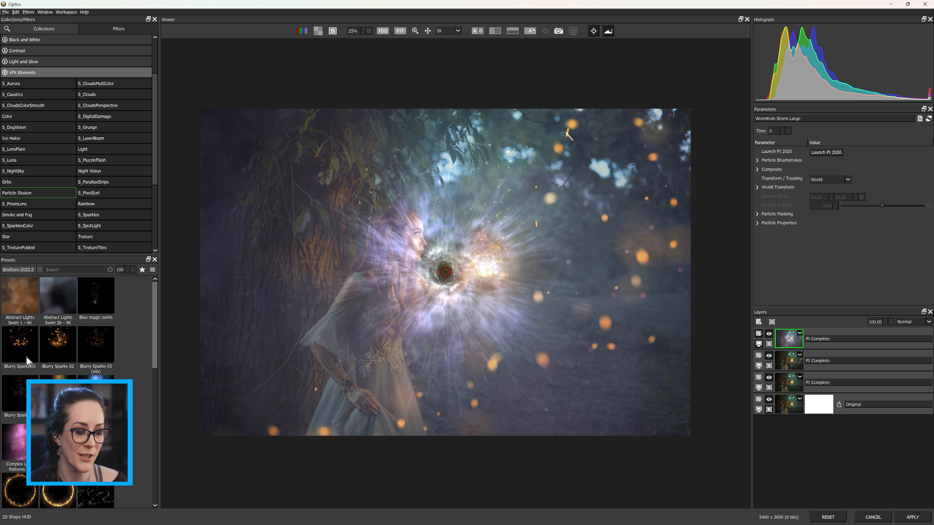
{"action": "left_click", "coordinate": [14, 477]}
Centre the fire ring around the woman at about 39.15, 54.35 and enlarge its master scale to about 118
{"action": "left_click_drag", "start_coordinate": [445, 272], "coordinate": [399, 286]}
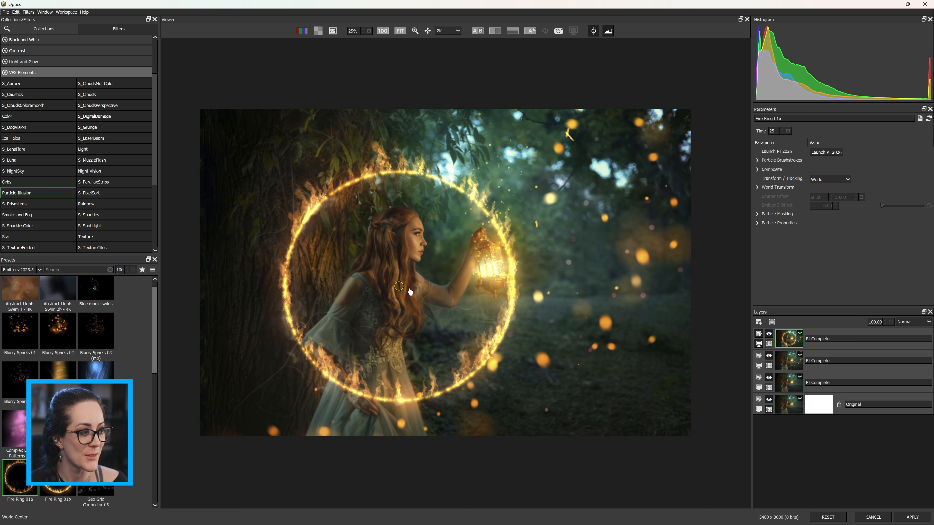
{"action": "left_click", "coordinate": [757, 187]}
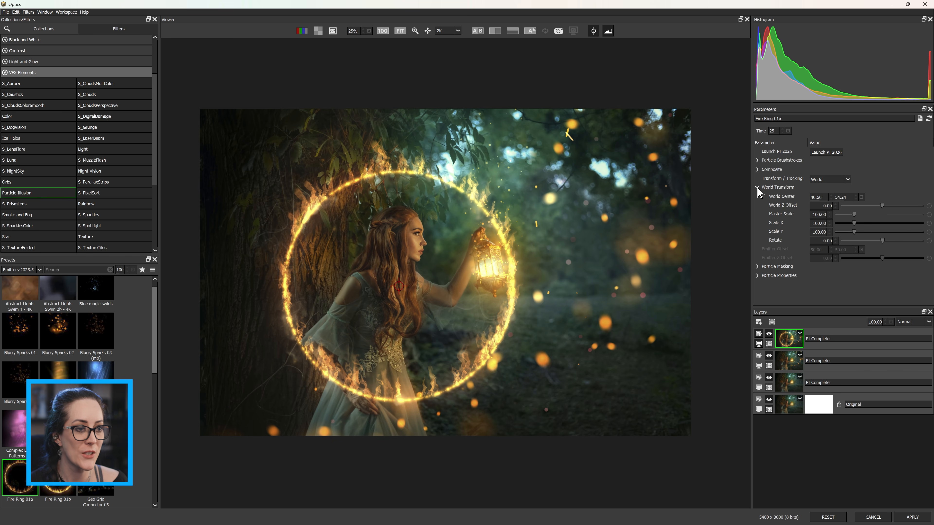
{"action": "left_click", "coordinate": [857, 214]}
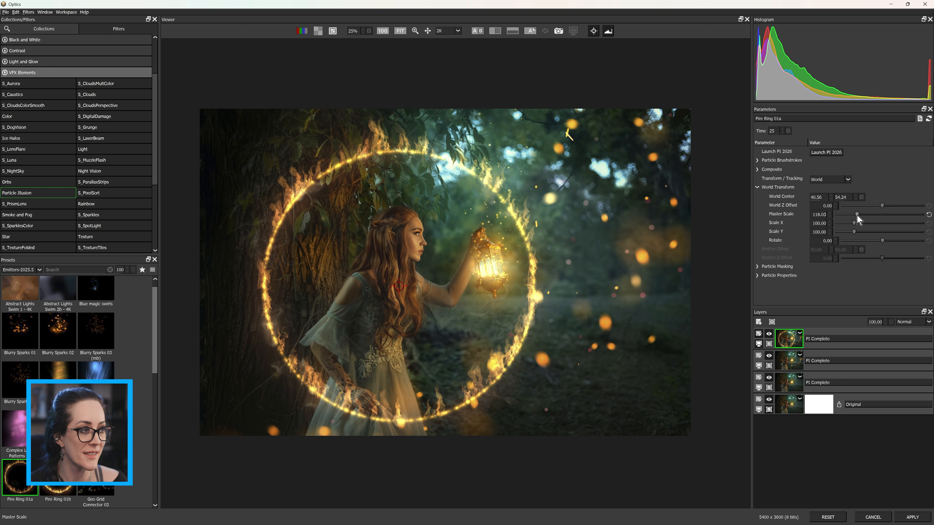
{"action": "left_click_drag", "start_coordinate": [400, 286], "coordinate": [393, 287]}
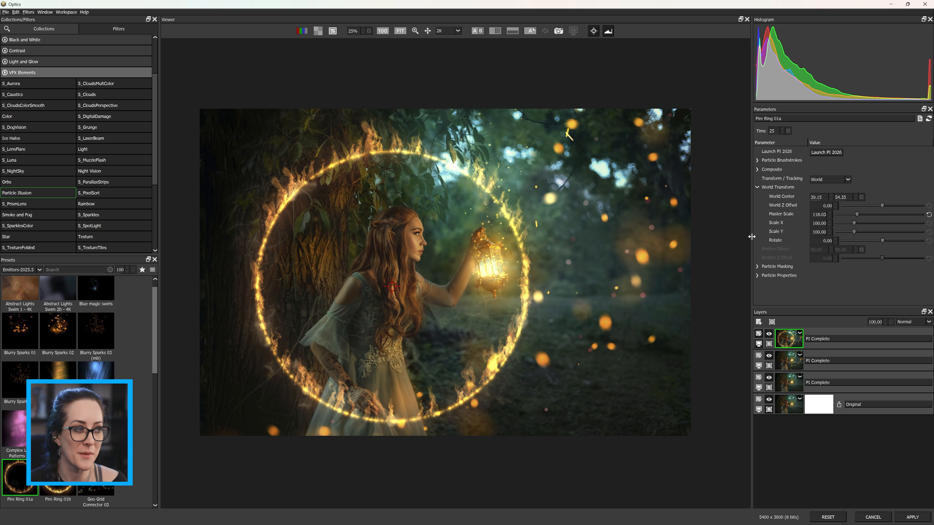
Add an EZ Mask to the fire ring layer and paint a foreground stroke around the ring with a greatly enlarged brush
{"action": "left_click", "coordinate": [772, 322]}
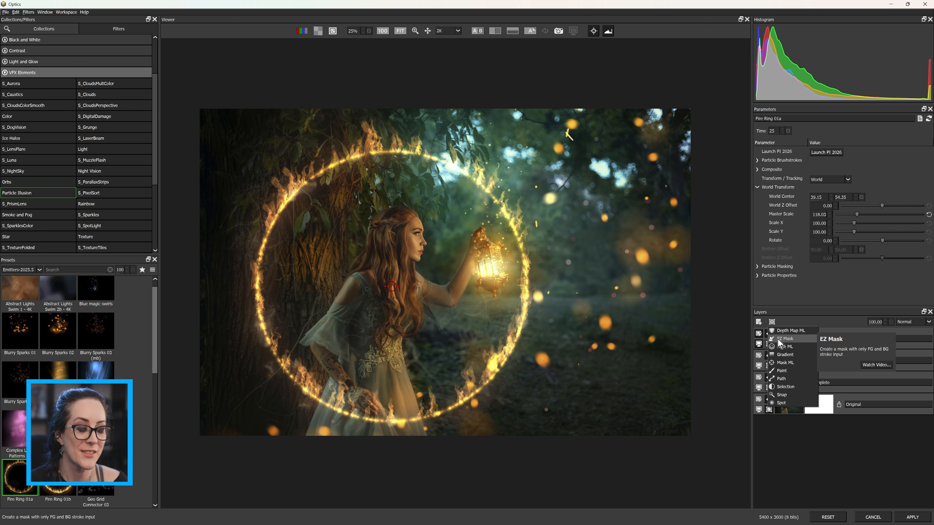
{"action": "left_click", "coordinate": [779, 339]}
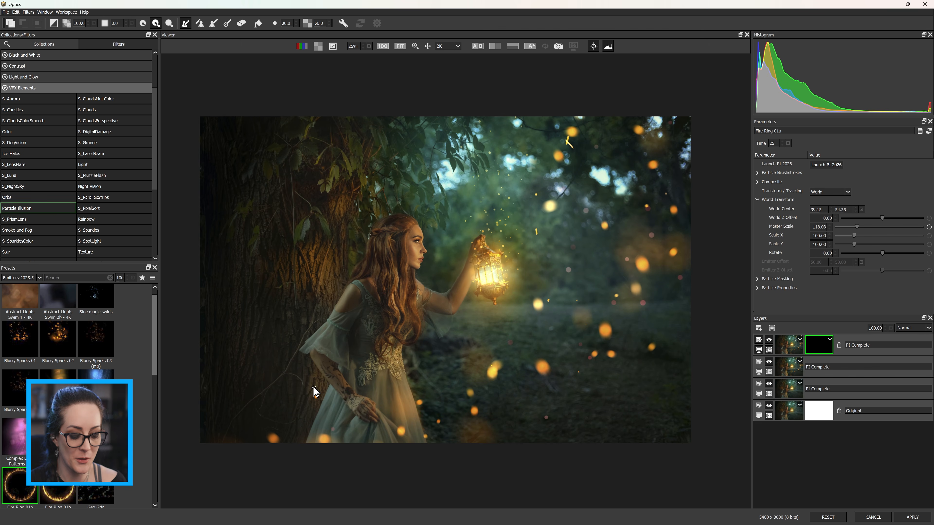
{"action": "key", "text": "bracketright"}
{"action": "key", "text": "bracketright"}
{"action": "key", "text": "bracketright"}
{"action": "key", "text": "bracketright"}
{"action": "key", "text": "bracketright"}
{"action": "key", "text": "bracketright"}
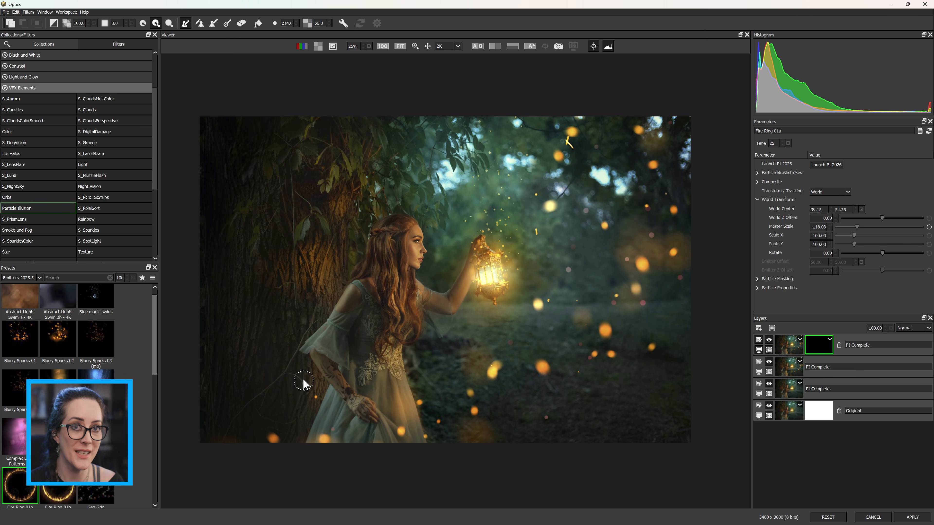
{"action": "mouse_move", "coordinate": [303, 383]}
{"action": "left_mouse_down"}
{"action": "mouse_move", "coordinate": [259, 353]}
{"action": "mouse_move", "coordinate": [552, 208]}
{"action": "mouse_move", "coordinate": [544, 385]}
{"action": "mouse_move", "coordinate": [460, 409]}
{"action": "mouse_move", "coordinate": [452, 395]}
{"action": "left_mouse_up"}
Mark the woman's hair, arms, dress and the lantern as EZ Mask background with a smaller brush, and return to the layer's filter view
{"action": "key", "text": "bracketleft"}
{"action": "key", "text": "bracketleft"}
{"action": "key", "text": "bracketleft"}
{"action": "key", "text": "bracketleft"}
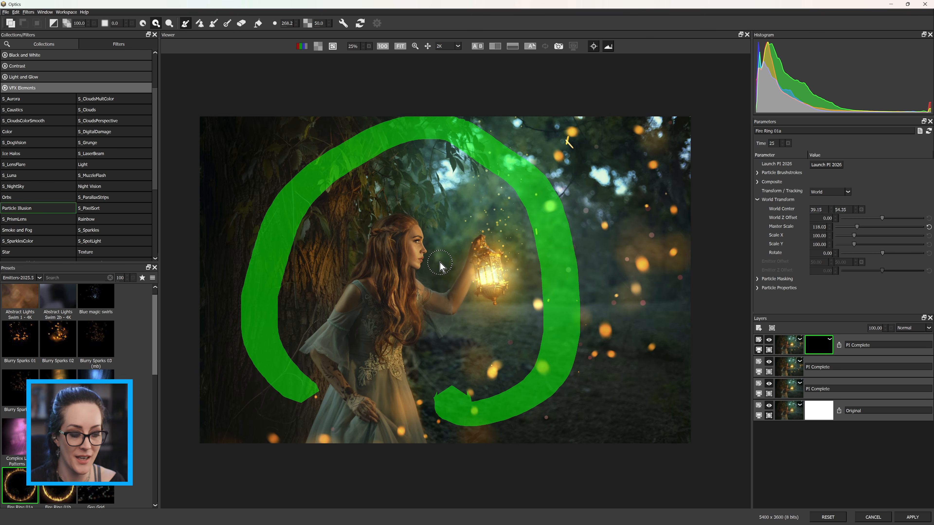
{"action": "mouse_move", "coordinate": [402, 235]}
{"action": "left_mouse_down"}
{"action": "mouse_move", "coordinate": [390, 239]}
{"action": "mouse_move", "coordinate": [369, 298]}
{"action": "mouse_move", "coordinate": [346, 331]}
{"action": "mouse_move", "coordinate": [346, 323]}
{"action": "left_mouse_up"}
{"action": "mouse_move", "coordinate": [323, 352]}
{"action": "left_mouse_down"}
{"action": "mouse_move", "coordinate": [353, 385]}
{"action": "mouse_move", "coordinate": [325, 441]}
{"action": "left_mouse_up"}
{"action": "mouse_move", "coordinate": [408, 448]}
{"action": "left_mouse_down"}
{"action": "mouse_move", "coordinate": [399, 413]}
{"action": "mouse_move", "coordinate": [390, 352]}
{"action": "left_mouse_up"}
{"action": "left_click_drag", "start_coordinate": [390, 346], "coordinate": [392, 337]}
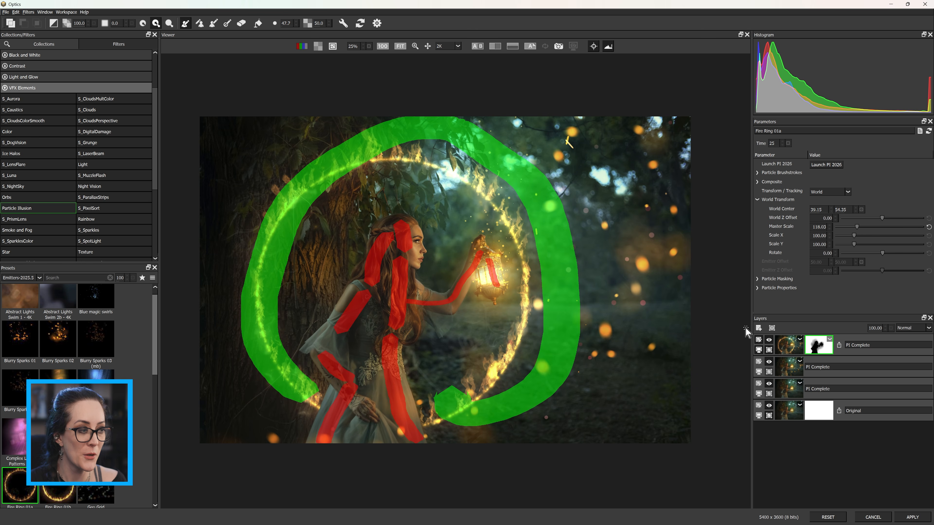
{"action": "left_click", "coordinate": [795, 350]}
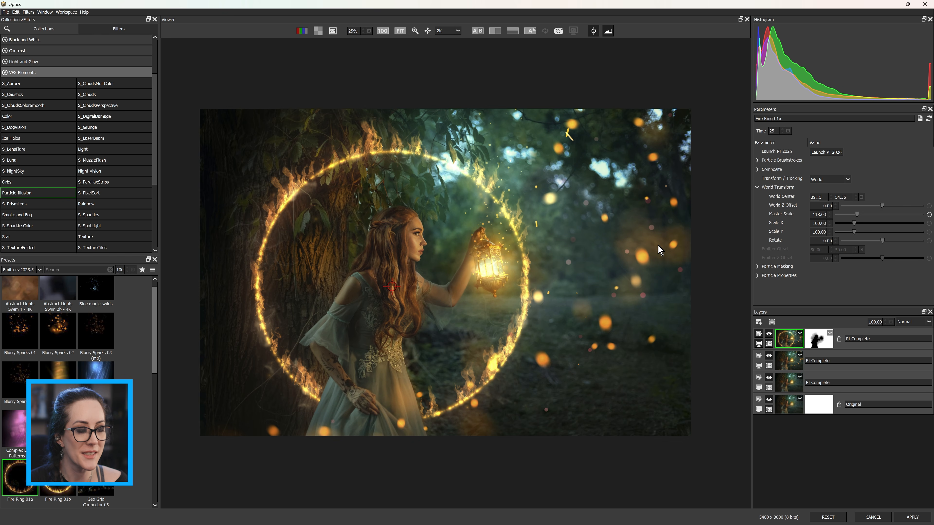
Add a new layer with the Essentials Gels filter, choose the L068 Sky Blue preset and set Preserve Highlights to 100
{"action": "left_click", "coordinate": [759, 323]}
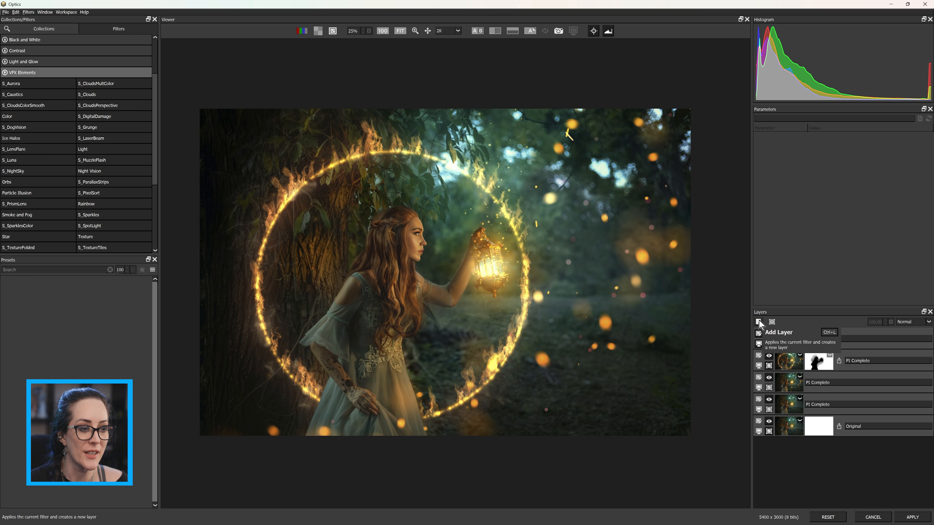
{"action": "left_click", "coordinate": [21, 74]}
{"action": "left_click", "coordinate": [41, 40]}
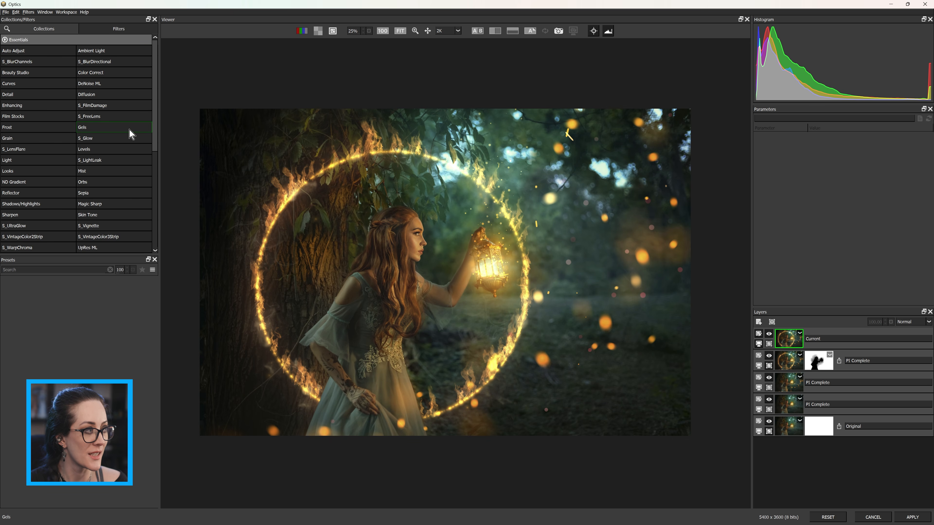
{"action": "left_click", "coordinate": [119, 128]}
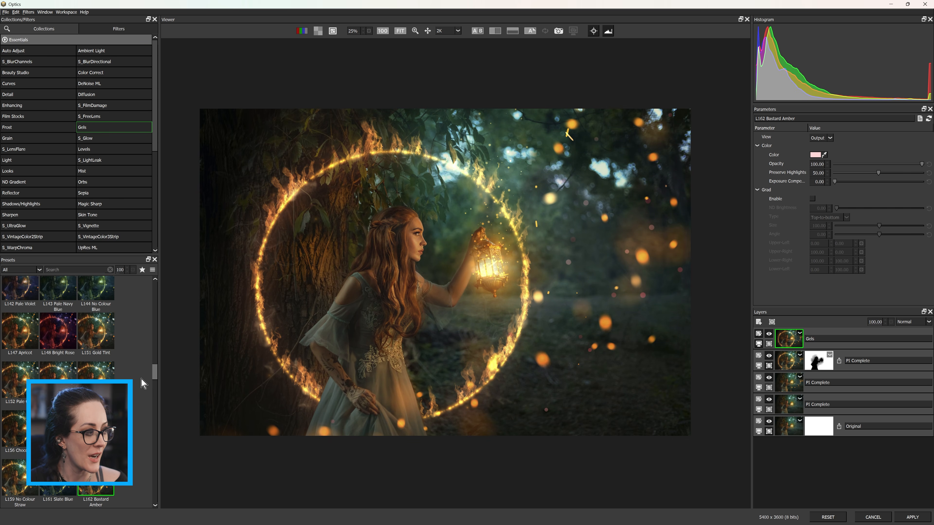
{"action": "scroll", "coordinate": [121, 372], "scroll_direction": "up", "scroll_amount": 20}
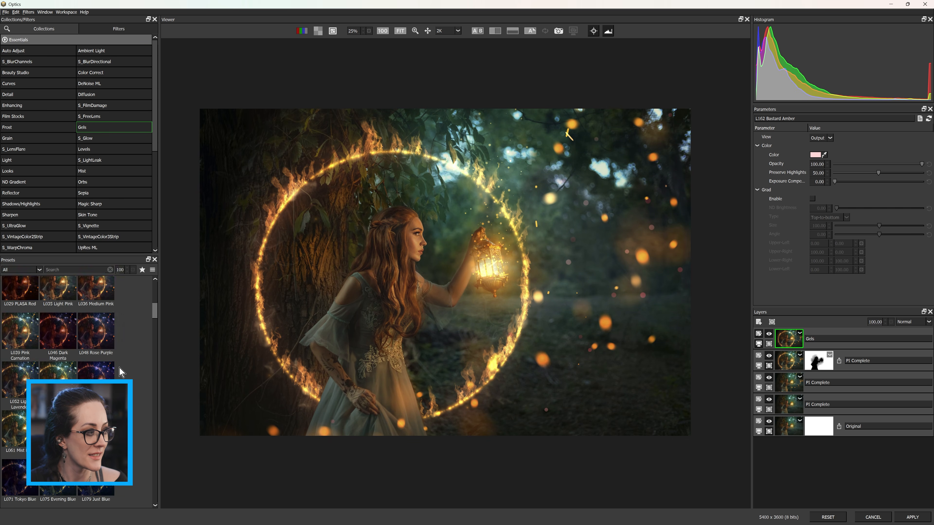
{"action": "scroll", "coordinate": [121, 372], "scroll_direction": "down", "scroll_amount": 5}
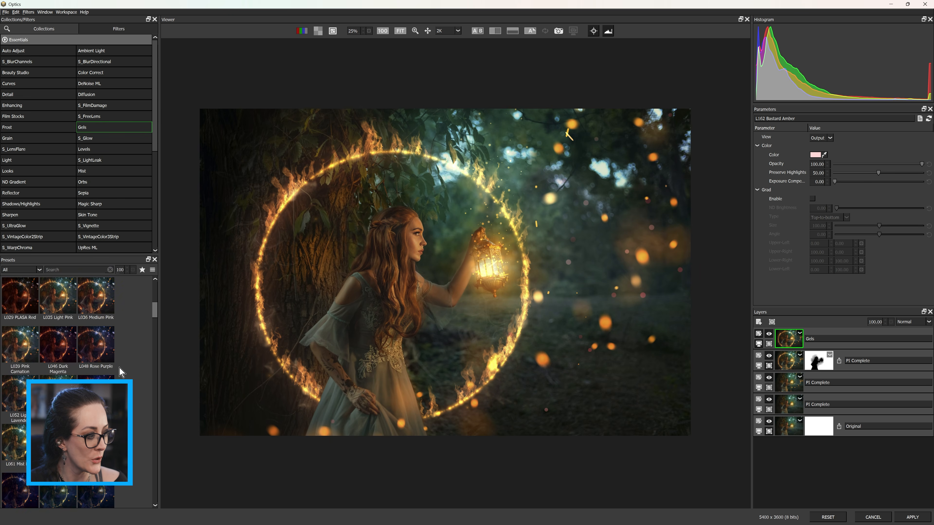
{"action": "left_click", "coordinate": [104, 300]}
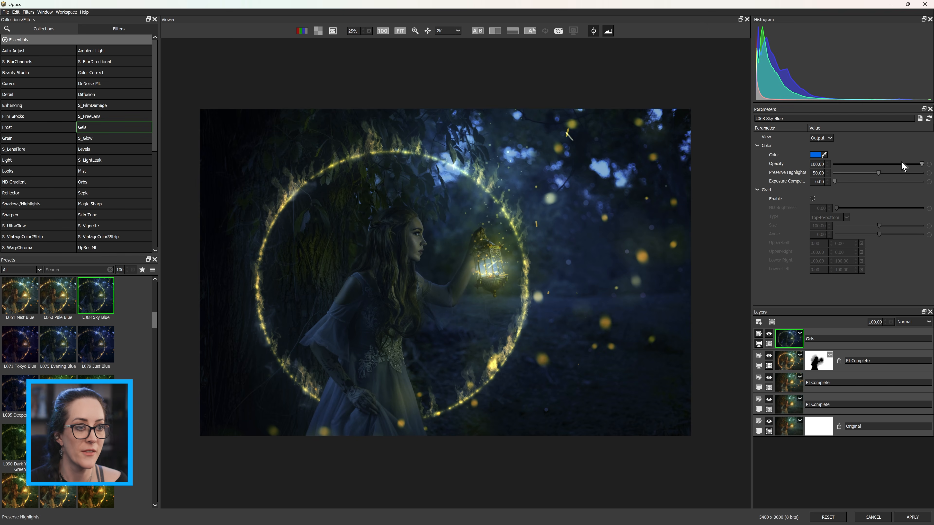
{"action": "left_click_drag", "start_coordinate": [906, 175], "coordinate": [925, 172]}
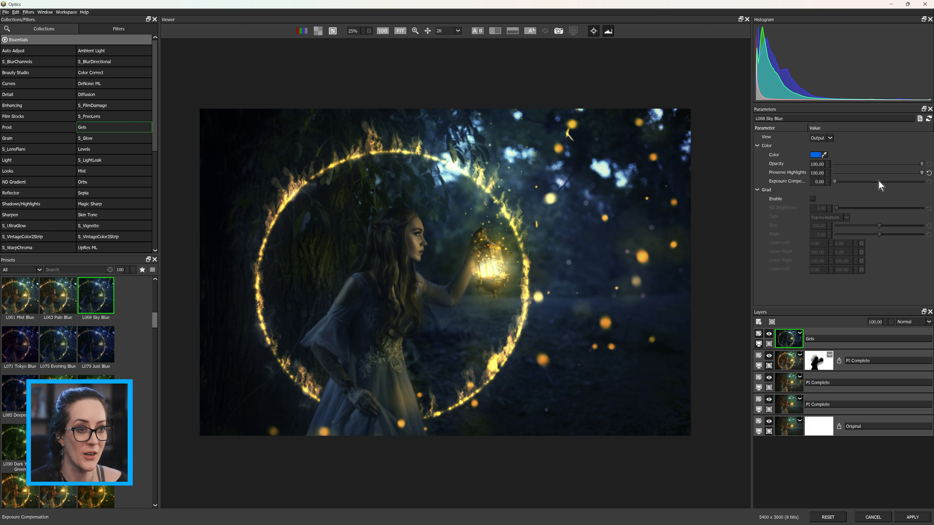
Add an EZ Mask to the blue gel layer and paint foreground strokes across the forest backdrop and ground beyond the lantern
{"action": "left_click", "coordinate": [772, 321]}
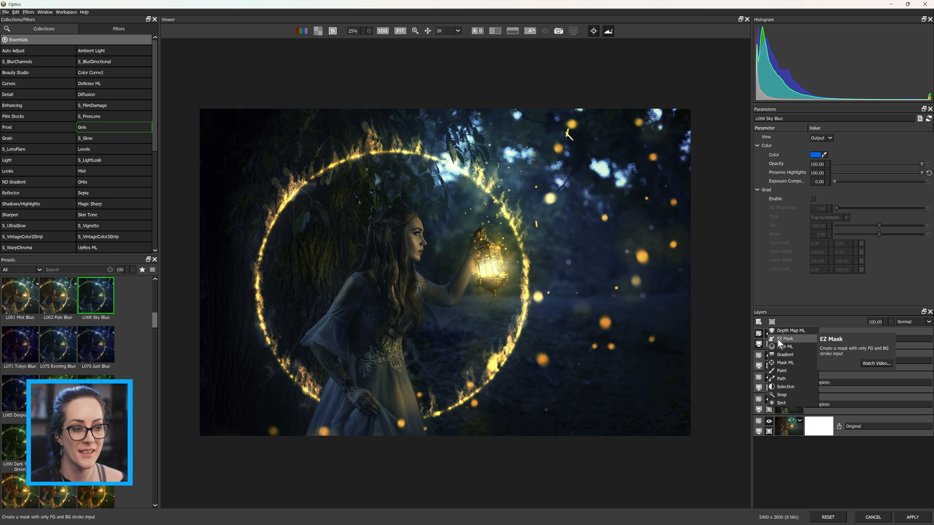
{"action": "left_click", "coordinate": [778, 339]}
{"action": "mouse_move", "coordinate": [439, 148]}
{"action": "left_mouse_down"}
{"action": "mouse_move", "coordinate": [443, 218]}
{"action": "mouse_move", "coordinate": [561, 156]}
{"action": "mouse_move", "coordinate": [568, 354]}
{"action": "mouse_move", "coordinate": [545, 344]}
{"action": "left_mouse_up"}
{"action": "mouse_move", "coordinate": [491, 340]}
{"action": "left_mouse_down"}
{"action": "mouse_move", "coordinate": [458, 352]}
{"action": "mouse_move", "coordinate": [630, 422]}
{"action": "left_mouse_up"}
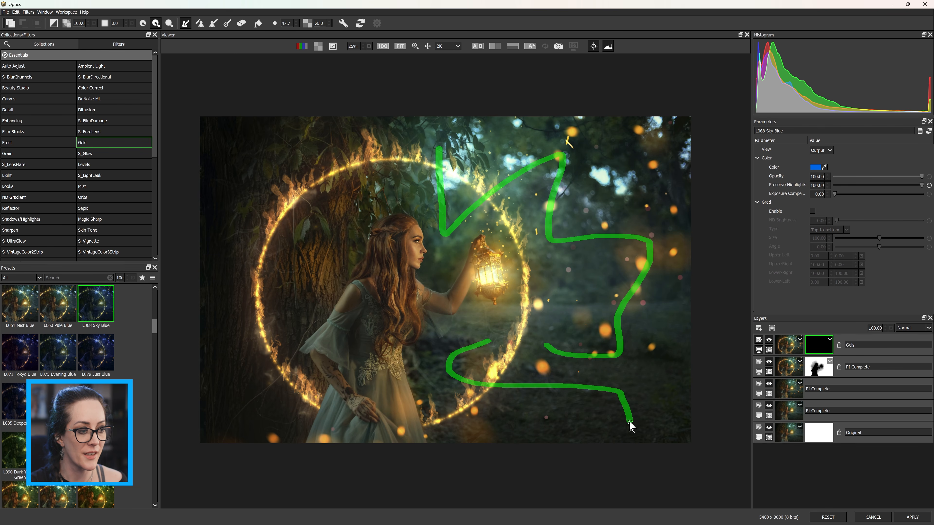
{"action": "left_click_drag", "start_coordinate": [553, 419], "coordinate": [649, 382]}
{"action": "left_click_drag", "start_coordinate": [642, 206], "coordinate": [641, 149]}
Mark the tree, woman and lantern as mask background, and add a foreground stroke in the gap between her face and the lantern
{"action": "left_click_drag", "start_coordinate": [340, 136], "coordinate": [353, 262]}
{"action": "left_click_drag", "start_coordinate": [393, 237], "coordinate": [382, 323]}
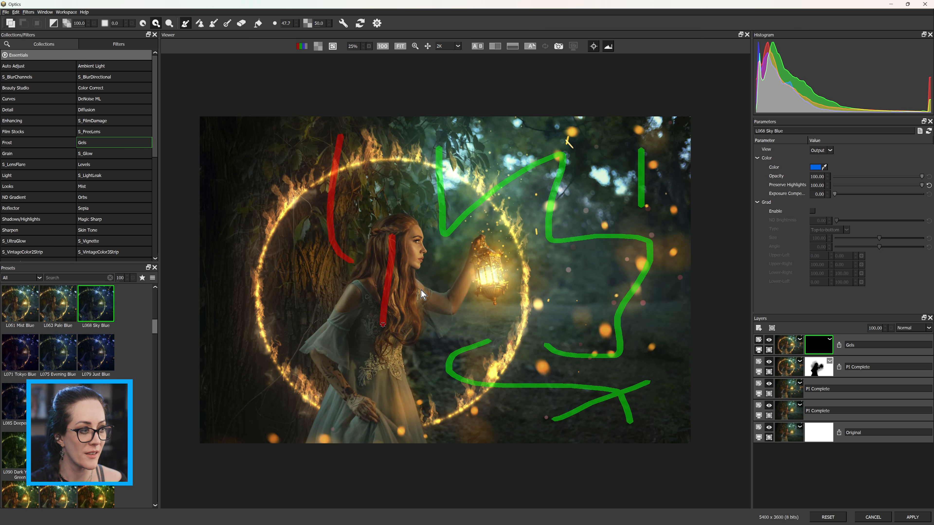
{"action": "left_click_drag", "start_coordinate": [420, 290], "coordinate": [441, 297]}
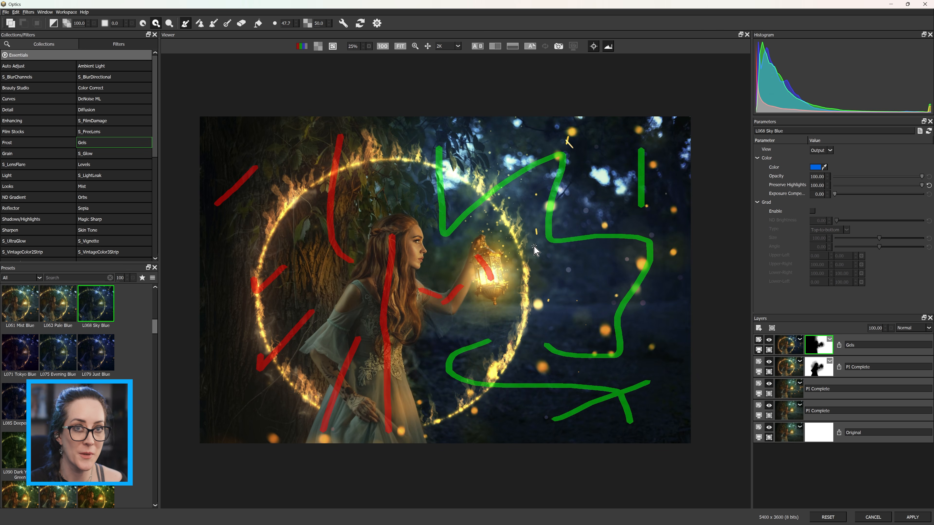
{"action": "left_click_drag", "start_coordinate": [441, 274], "coordinate": [460, 255]}
Set the blue gel layer's opacity to 71 and Exposure Compensation to 45.61, and move it directly above the Original layer
{"action": "left_click_drag", "start_coordinate": [878, 322], "coordinate": [869, 322]}
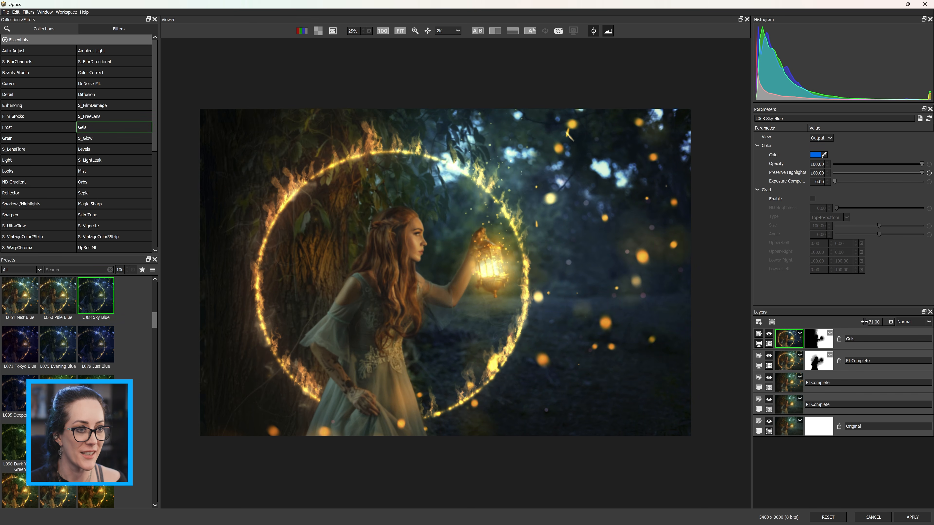
{"action": "left_click_drag", "start_coordinate": [870, 181], "coordinate": [875, 181]}
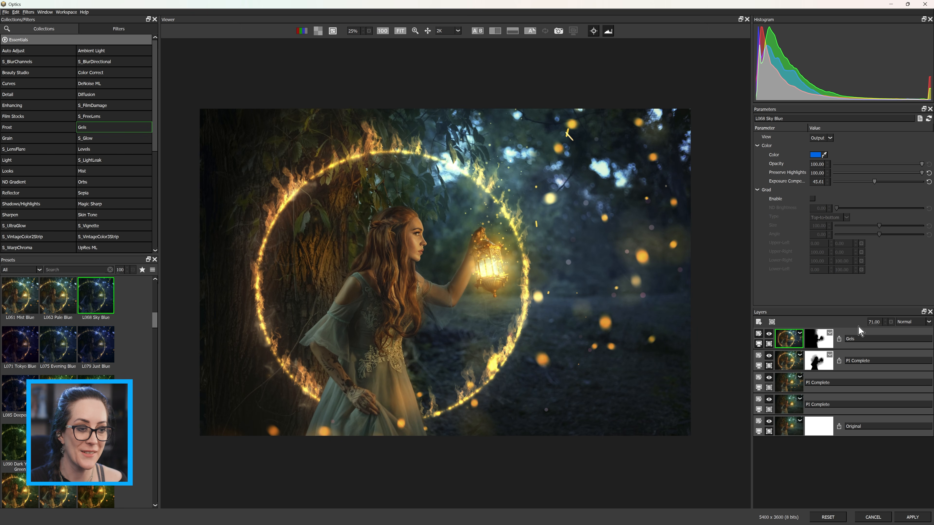
{"action": "left_click_drag", "start_coordinate": [858, 331], "coordinate": [860, 403]}
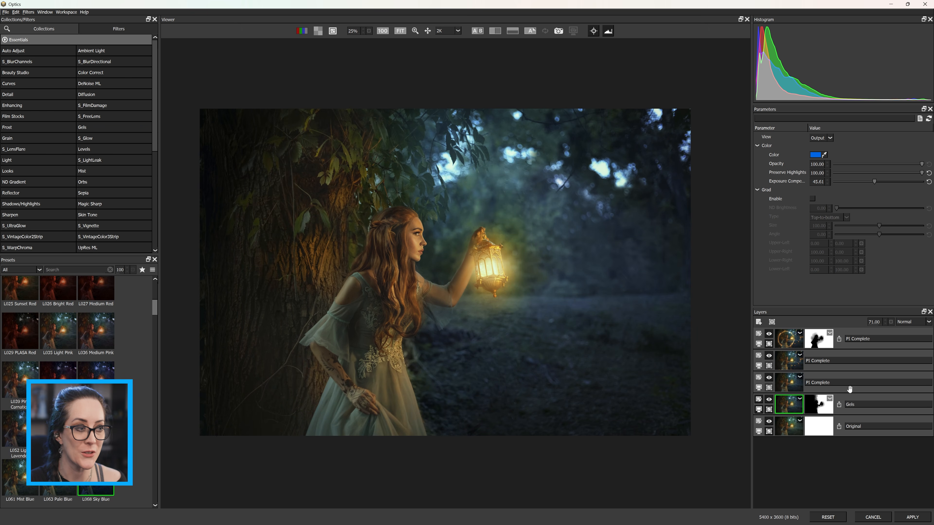
Add a Gels layer above the fire ring layer using the L158 Deep Orange preset, with Preserve Highlights 100 and Exposure Compensation 40.17
{"action": "left_click", "coordinate": [787, 346]}
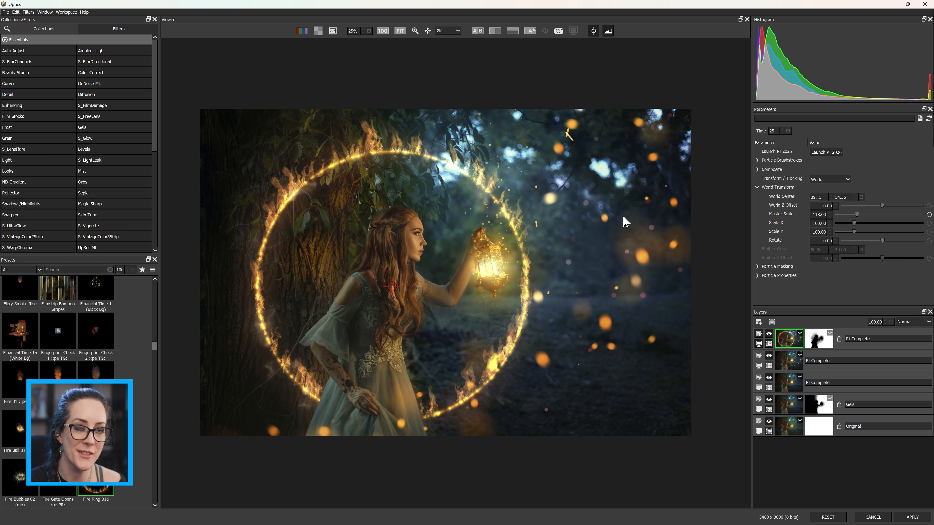
{"action": "left_click", "coordinate": [760, 323]}
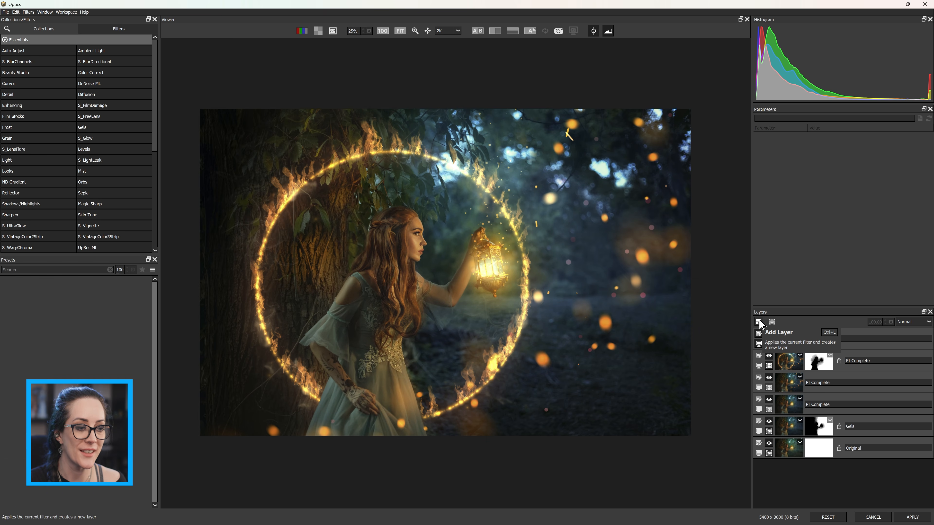
{"action": "left_click", "coordinate": [102, 129]}
{"action": "left_click", "coordinate": [95, 429]}
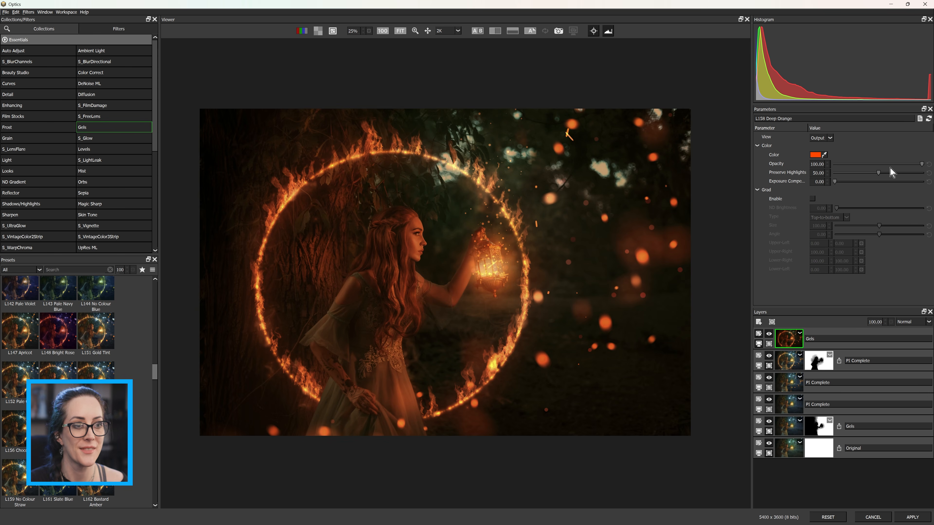
{"action": "left_click_drag", "start_coordinate": [903, 173], "coordinate": [932, 174]}
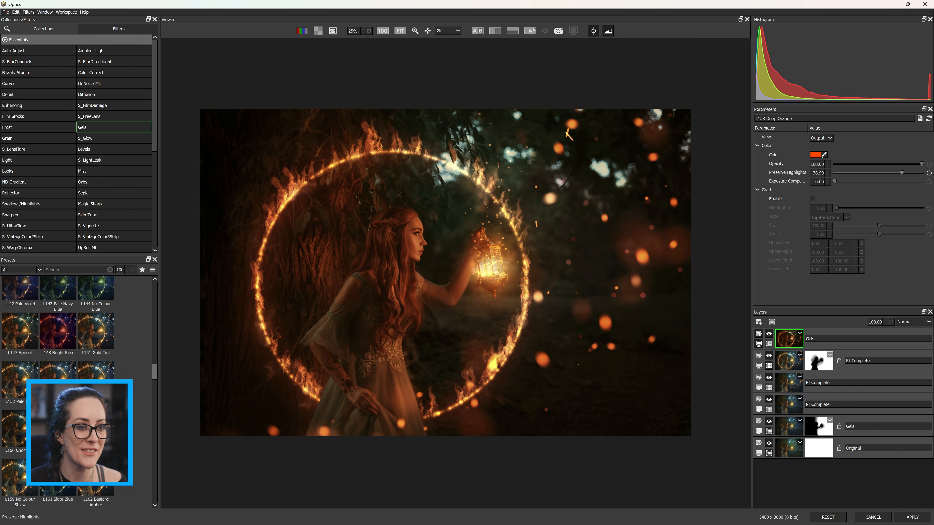
{"action": "left_click_drag", "start_coordinate": [836, 181], "coordinate": [873, 186]}
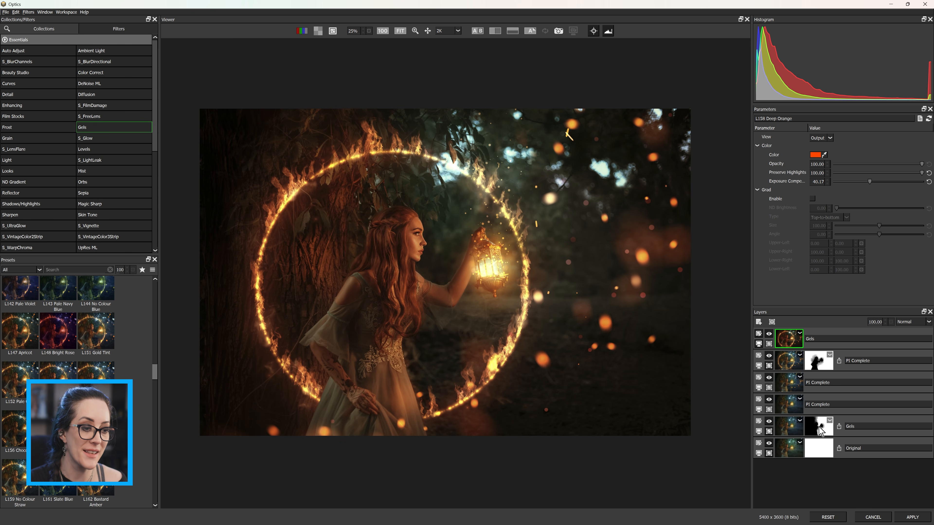
Copy the blue gel layer's mask onto the orange gel layer, invert the copy and return to the layer's filter view
{"action": "left_click_drag", "start_coordinate": [818, 420], "coordinate": [813, 339]}
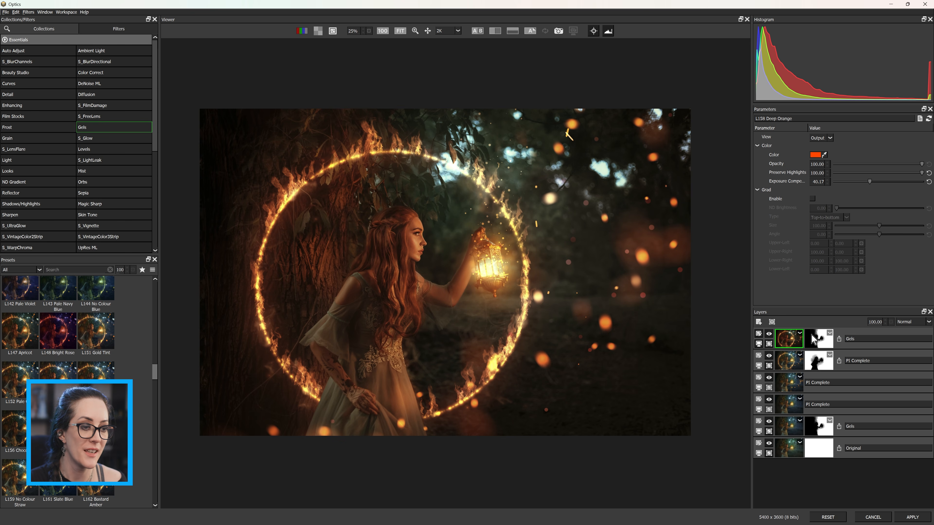
{"action": "left_click", "coordinate": [814, 340]}
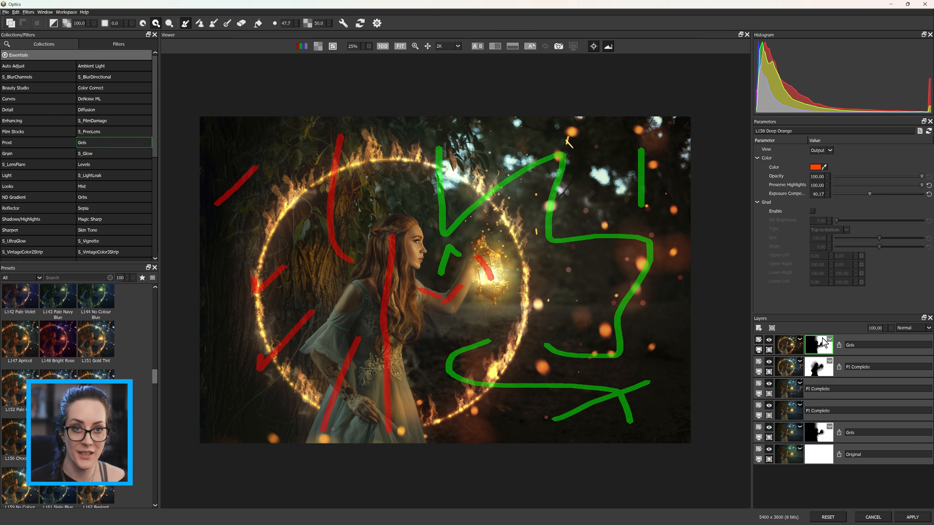
{"action": "key", "text": "ctrl+i"}
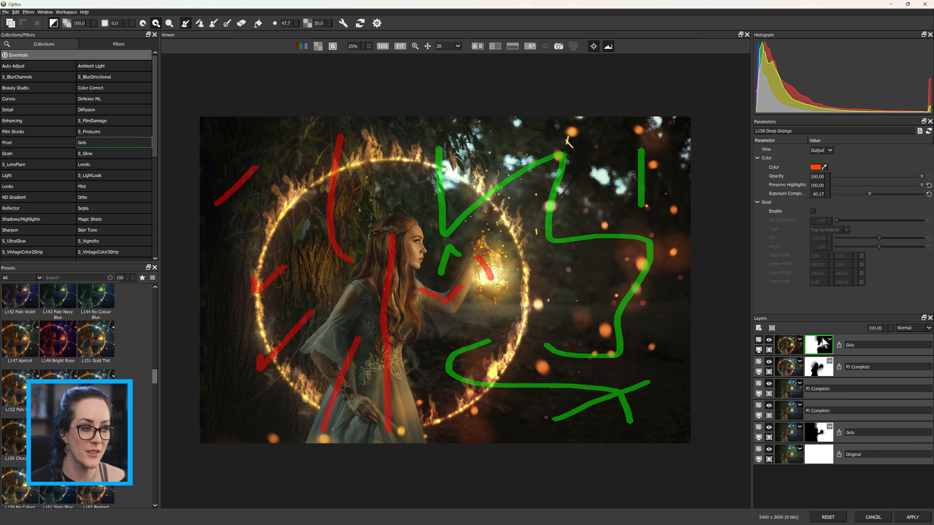
{"action": "left_click", "coordinate": [791, 346]}
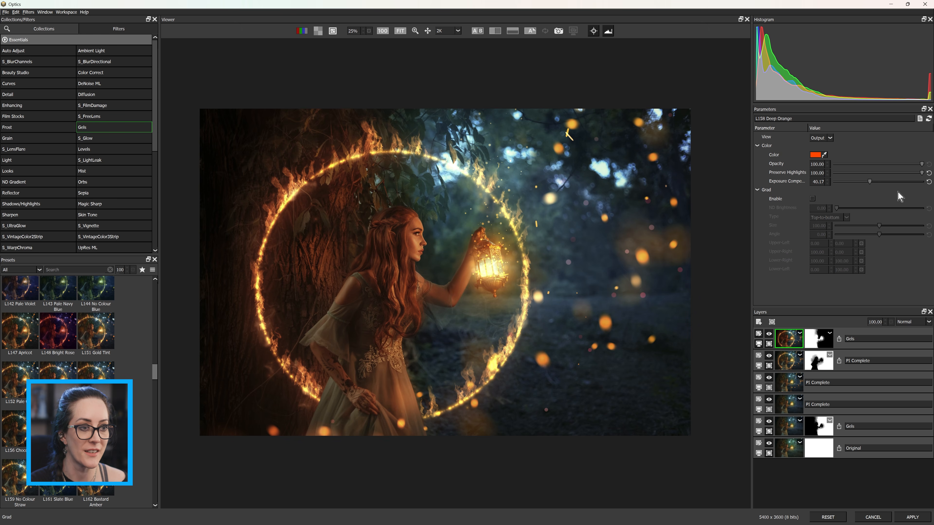
Set the orange gel layer's Exposure Compensation to 84.52 and the layer's opacity to 48
{"action": "left_click", "coordinate": [908, 181]}
{"action": "left_click_drag", "start_coordinate": [908, 182], "coordinate": [909, 182]}
{"action": "left_click_drag", "start_coordinate": [874, 322], "coordinate": [859, 322]}
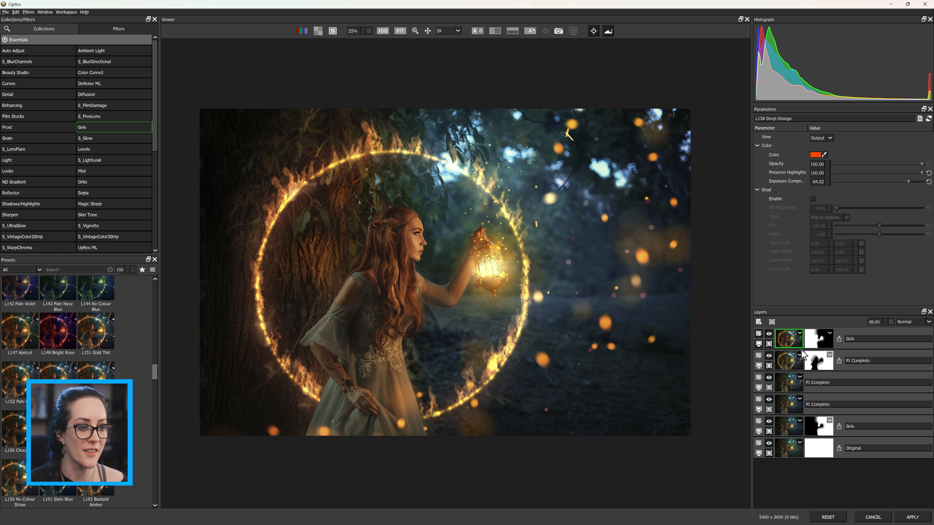
On the orange gel layer's mask, enlarge the eraser to 227.6 and erase the green strokes crossing the fire ring's lantern-side arc
{"action": "left_click", "coordinate": [817, 346]}
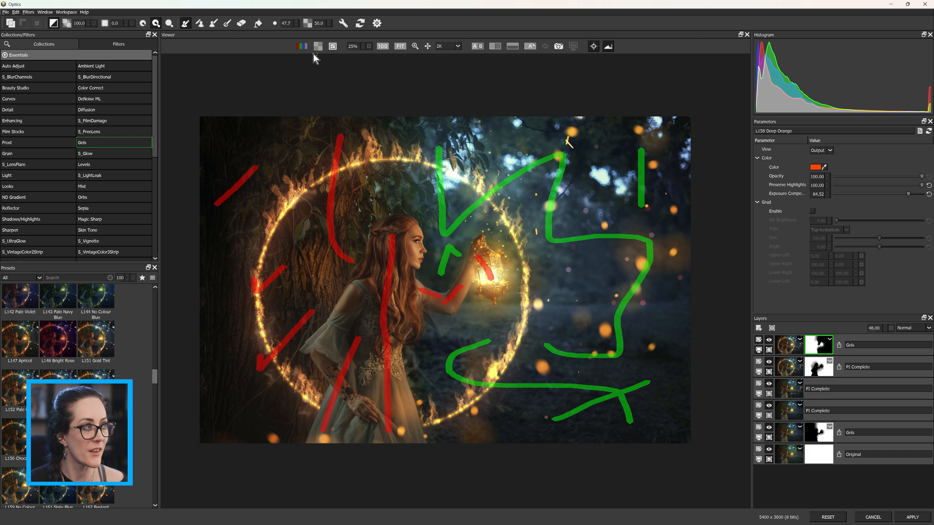
{"action": "left_click", "coordinate": [242, 25]}
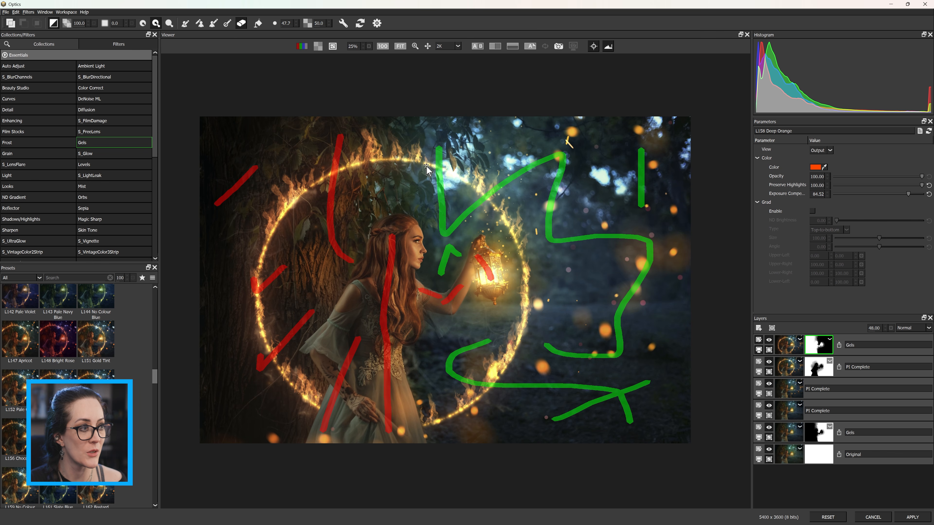
{"action": "key", "text": "bracketright"}
{"action": "key", "text": "bracketright"}
{"action": "key", "text": "bracketright"}
{"action": "key", "text": "bracketright"}
{"action": "key", "text": "bracketright"}
{"action": "key", "text": "bracketright"}
{"action": "key", "text": "bracketright"}
{"action": "mouse_move", "coordinate": [432, 152]}
{"action": "left_mouse_down"}
{"action": "mouse_move", "coordinate": [516, 232]}
{"action": "mouse_move", "coordinate": [511, 344]}
{"action": "mouse_move", "coordinate": [457, 428]}
{"action": "left_mouse_up"}
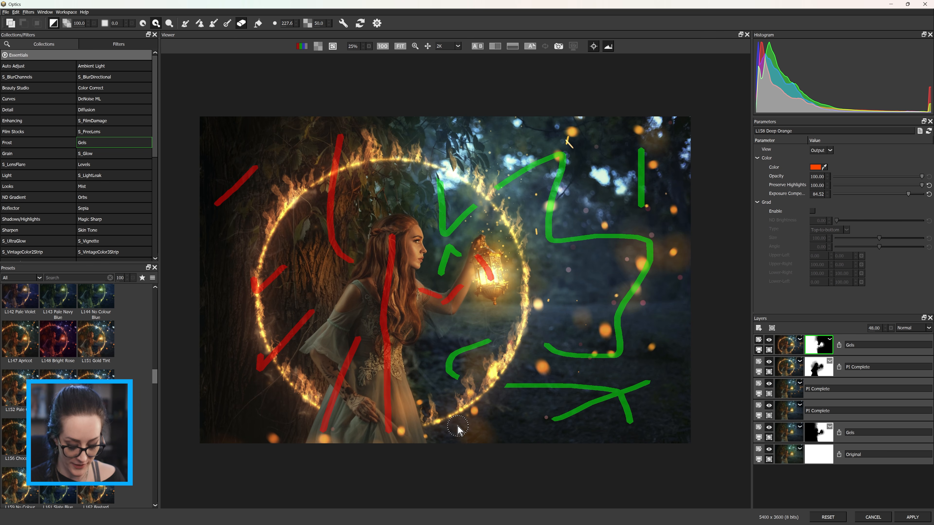
Paint a red mask stroke, brush size 90, along the fire ring's lantern-side arc and return to the orange gel layer's filter view
{"action": "left_click", "coordinate": [186, 24]}
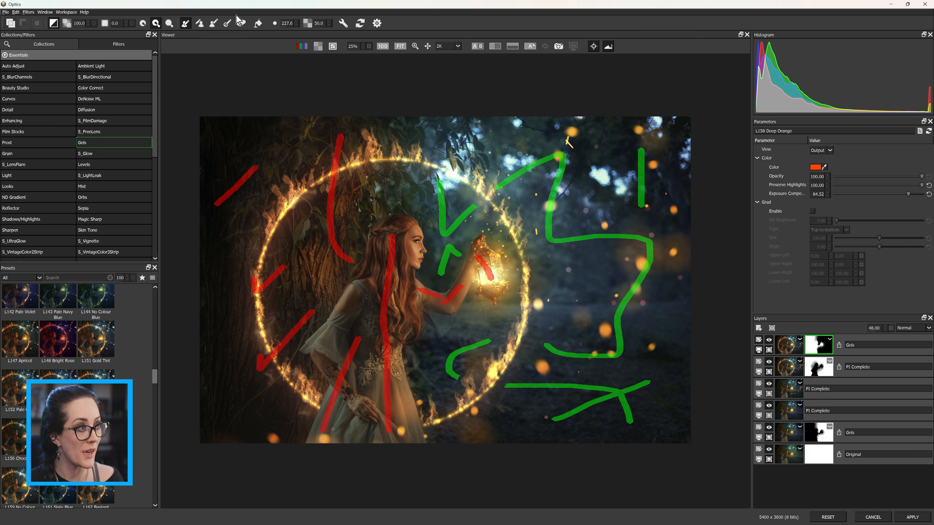
{"action": "key", "text": "["}
{"action": "key", "text": "["}
{"action": "key", "text": "["}
{"action": "key", "text": "["}
{"action": "key", "text": "["}
{"action": "key", "text": "["}
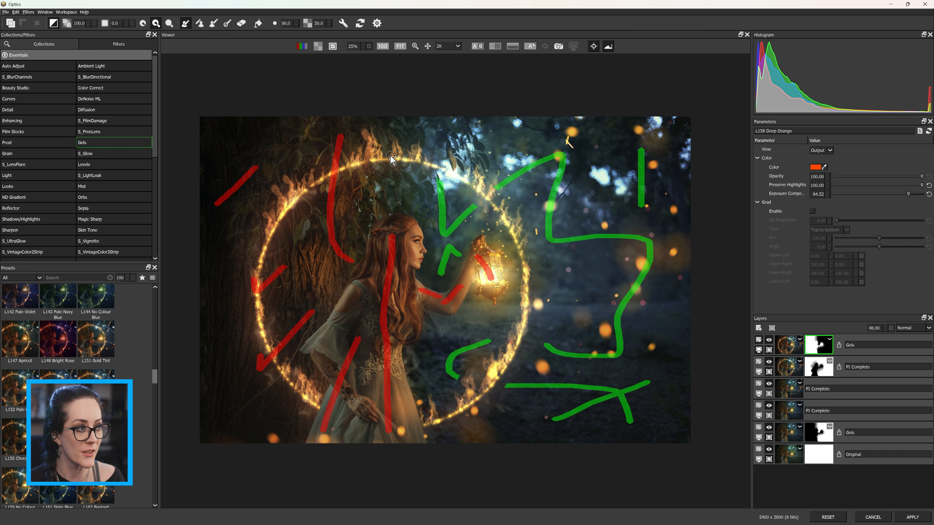
{"action": "mouse_move", "coordinate": [392, 156]}
{"action": "left_mouse_down"}
{"action": "mouse_move", "coordinate": [492, 197]}
{"action": "mouse_move", "coordinate": [524, 265]}
{"action": "mouse_move", "coordinate": [525, 328]}
{"action": "mouse_move", "coordinate": [514, 351]}
{"action": "mouse_move", "coordinate": [483, 387]}
{"action": "mouse_move", "coordinate": [438, 418]}
{"action": "left_mouse_up"}
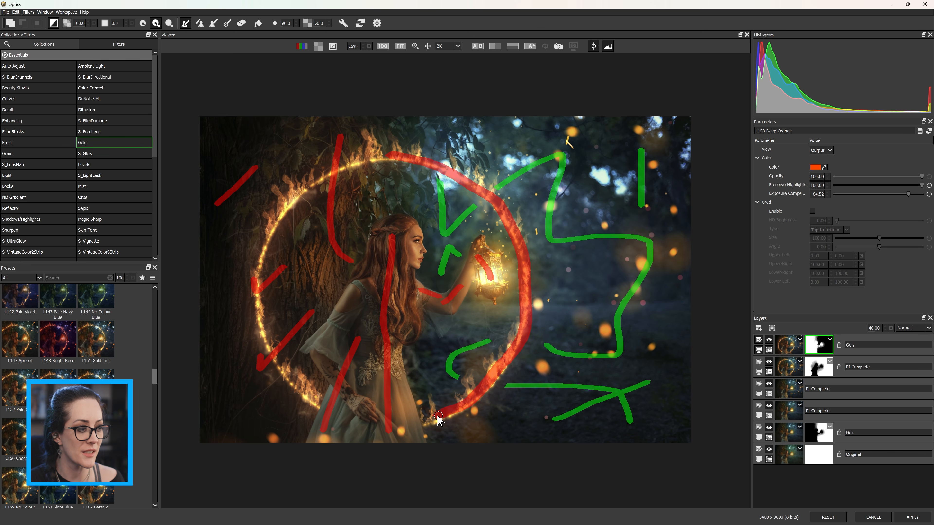
{"action": "left_click", "coordinate": [787, 346]}
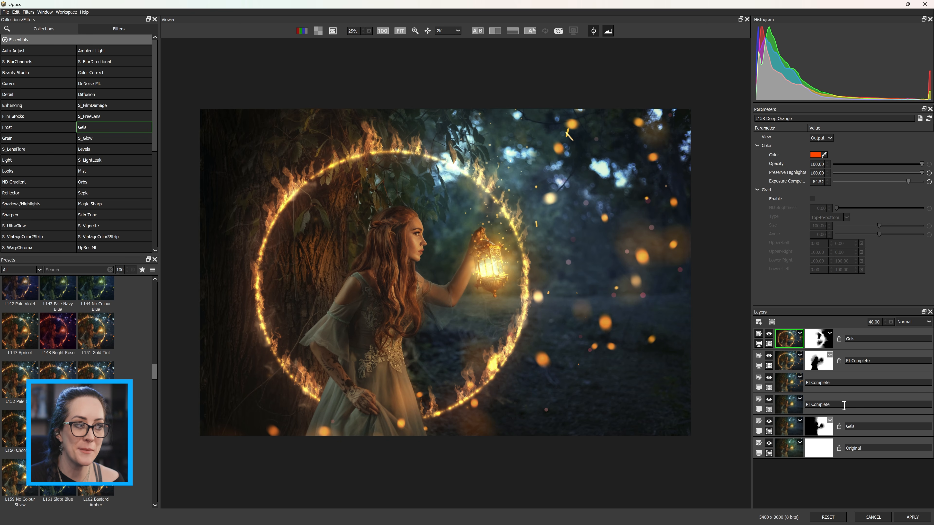
Rename the three particle layers, from lowest to highest, PI Complete - lantern, PI Complete - fireflies and PI Complete - fire ring
{"action": "left_click", "coordinate": [772, 404]}
{"action": "left_click", "coordinate": [773, 403]}
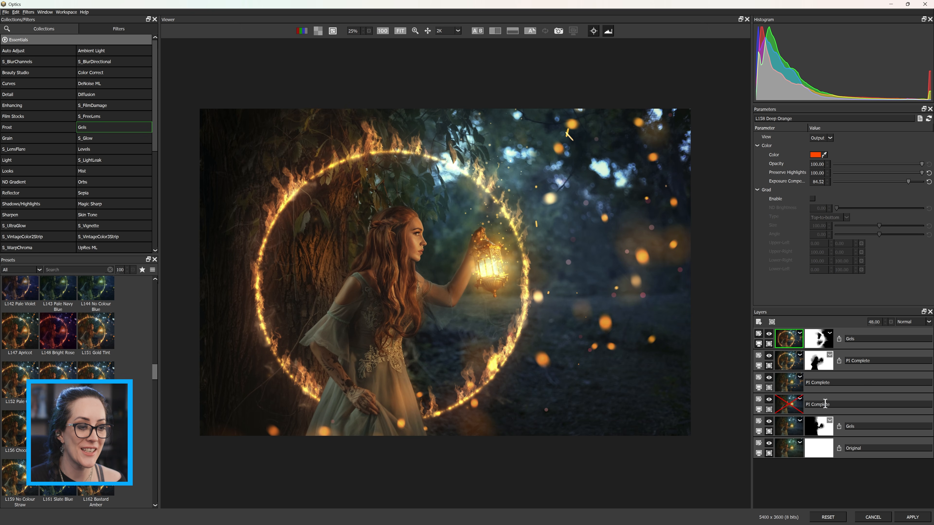
{"action": "type", "text": "lantern"}
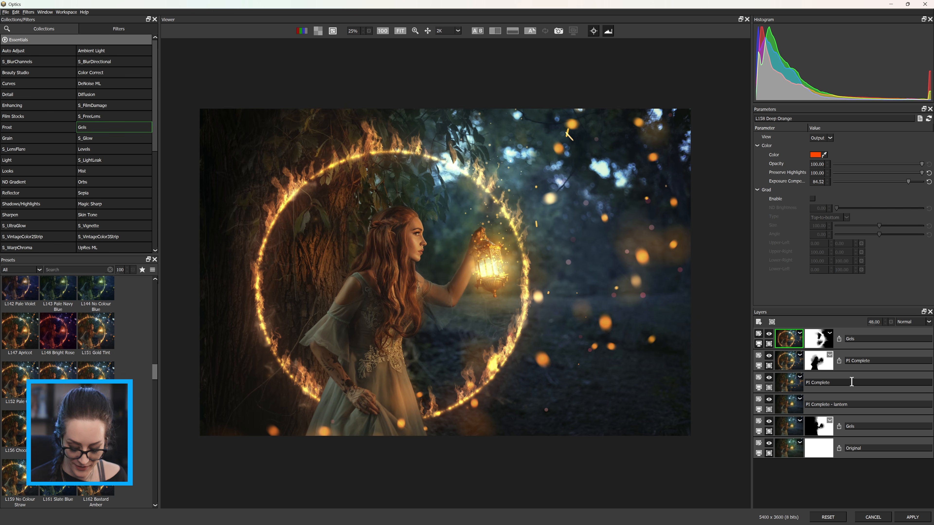
{"action": "type", "text": "flies"}
{"action": "left_click", "coordinate": [880, 361]}
{"action": "type", "text": "- fire ring"}
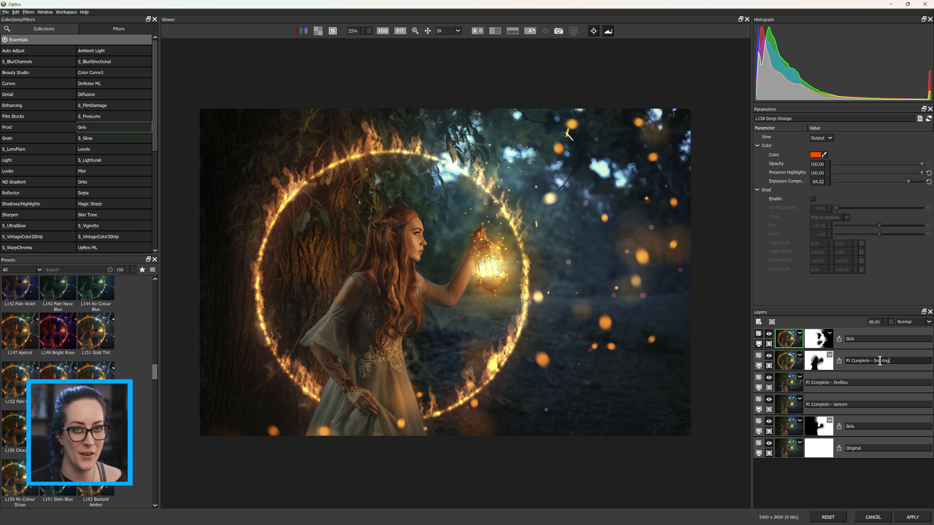
Rename the orange gel layer Gels - warm and the blue one Gels - cool, and apply the effects to the Photoshop document
{"action": "left_click", "coordinate": [880, 340]}
{"action": "type", "text": "- warm"}
{"action": "left_click", "coordinate": [882, 427]}
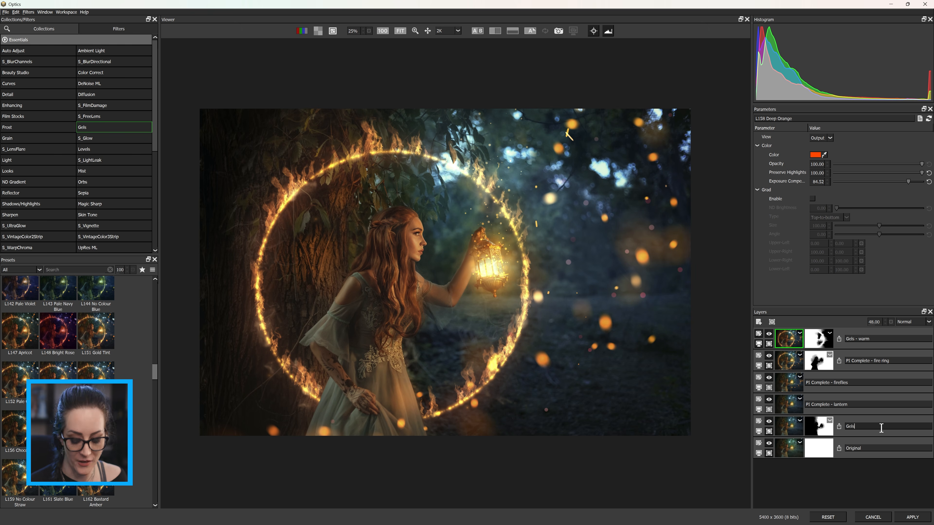
{"action": "type", "text": "- cool"}
{"action": "left_click", "coordinate": [912, 517]}
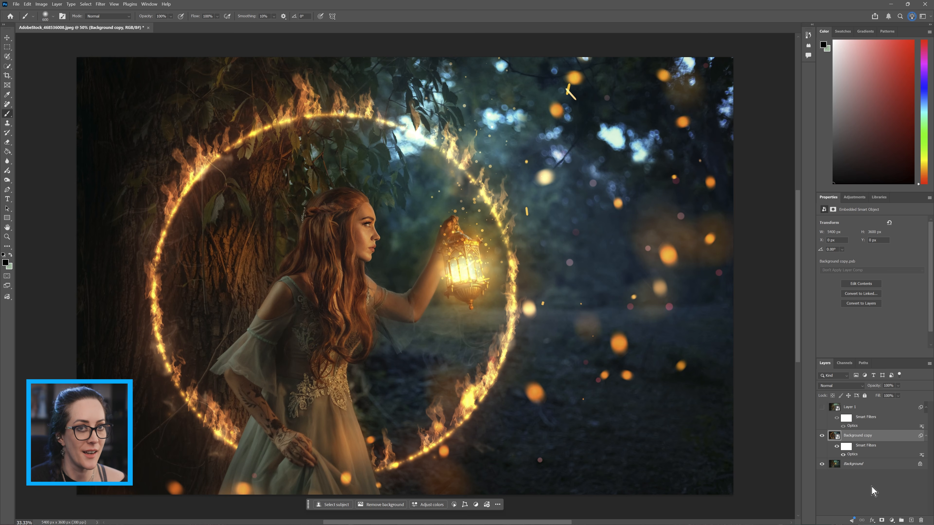
Hide Background copy, duplicate the Background layer and convert the duplicate to a smart object
{"action": "left_click", "coordinate": [877, 466]}
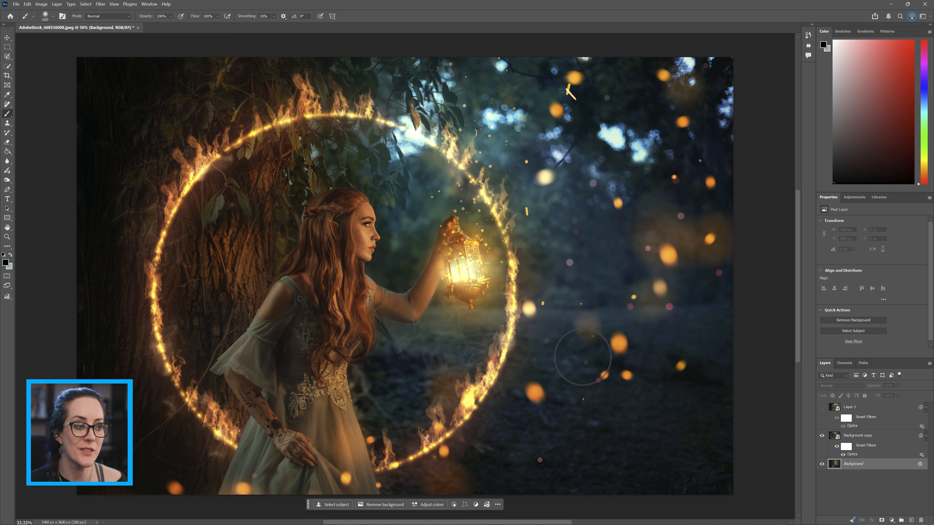
{"action": "left_click", "coordinate": [822, 435]}
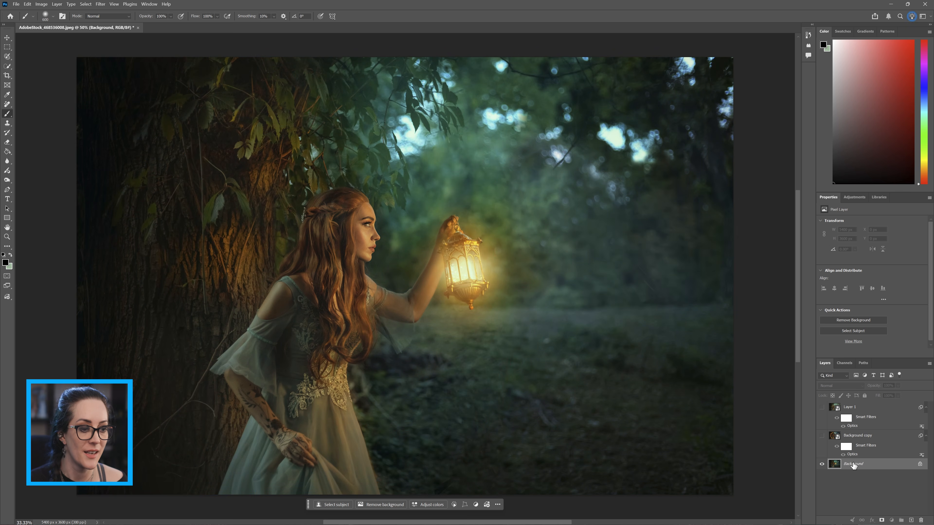
{"action": "key", "text": "ctrl+j"}
{"action": "right_click", "coordinate": [853, 465]}
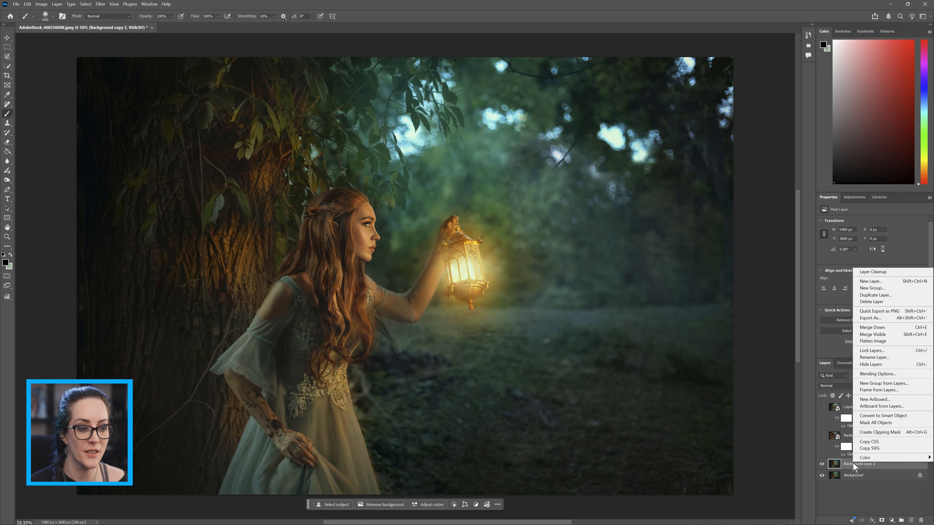
{"action": "left_click", "coordinate": [875, 415]}
Run the Boris FX Optics filter on the new smart object and load the previous filters and masks
{"action": "left_click", "coordinate": [100, 3]}
{"action": "mouse_move", "coordinate": [142, 176]}
{"action": "left_click", "coordinate": [213, 177]}
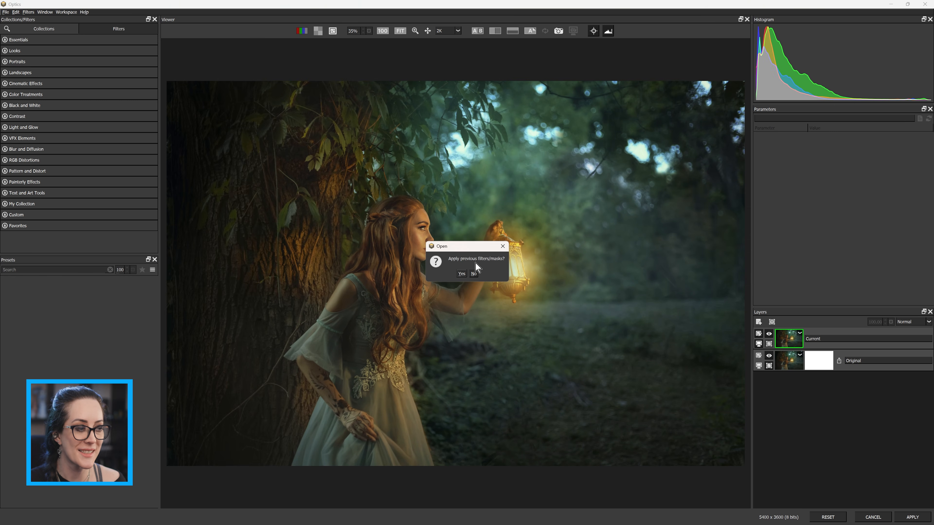
{"action": "left_click", "coordinate": [462, 274]}
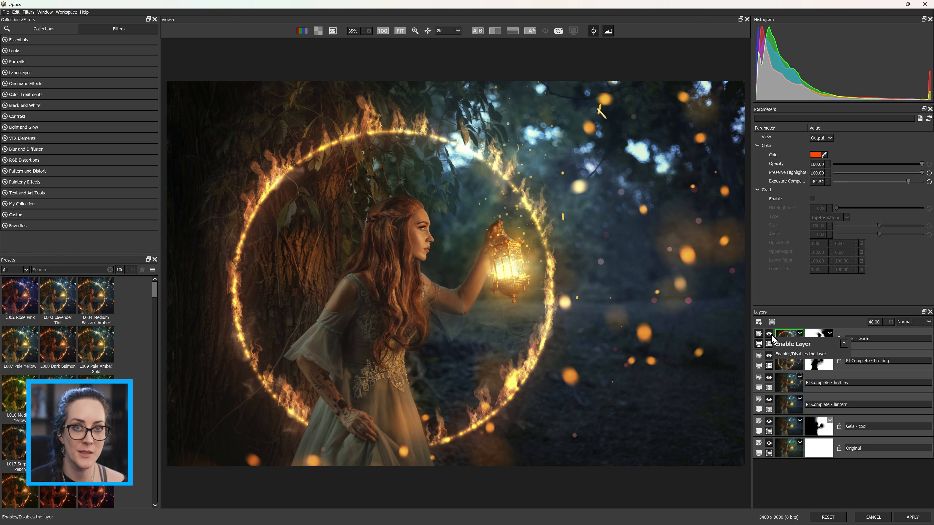
Inspect the lantern sparks up close and disable the Gels - warm and Gels - cool layers
{"action": "scroll", "coordinate": [512, 243], "scroll_direction": "up", "scroll_amount": 4}
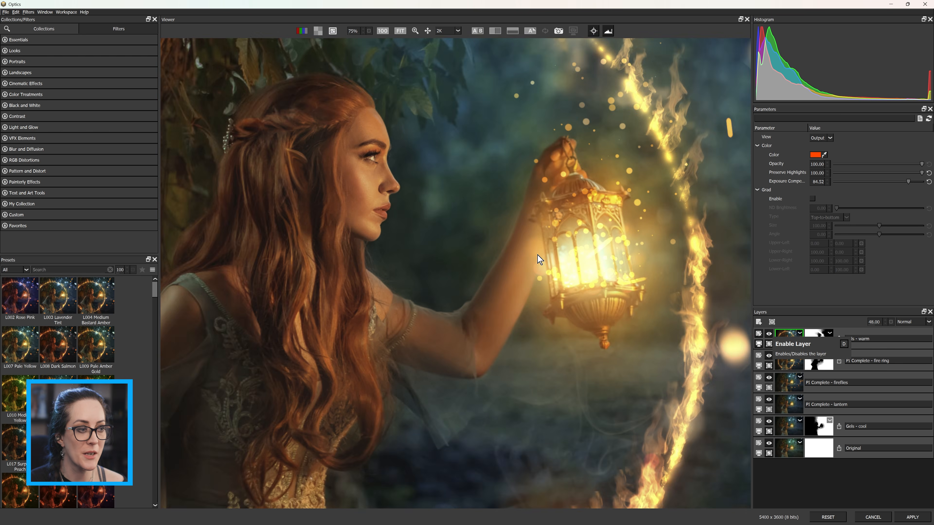
{"action": "left_click_drag", "start_coordinate": [618, 283], "coordinate": [408, 363]}
{"action": "scroll", "coordinate": [427, 328], "scroll_direction": "up", "scroll_amount": 1}
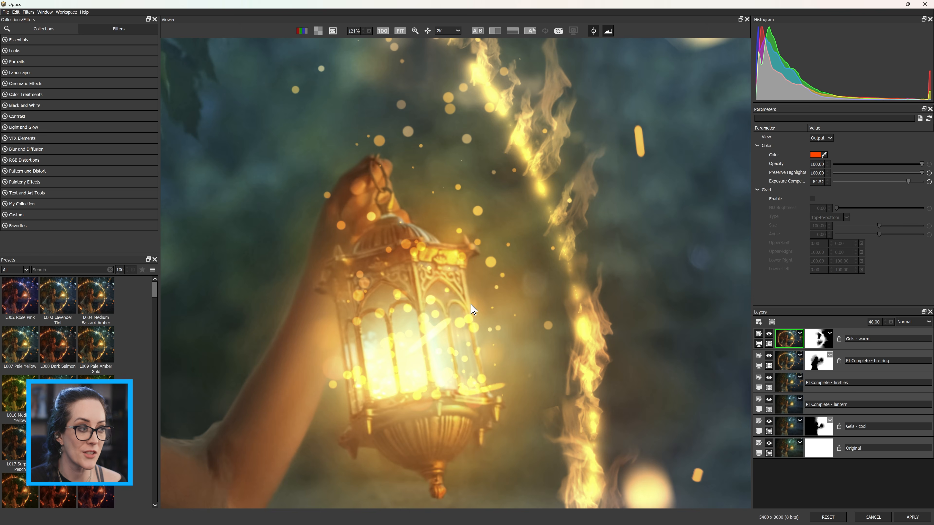
{"action": "scroll", "coordinate": [474, 311], "scroll_direction": "down", "scroll_amount": 3}
{"action": "scroll", "coordinate": [473, 309], "scroll_direction": "down", "scroll_amount": 2}
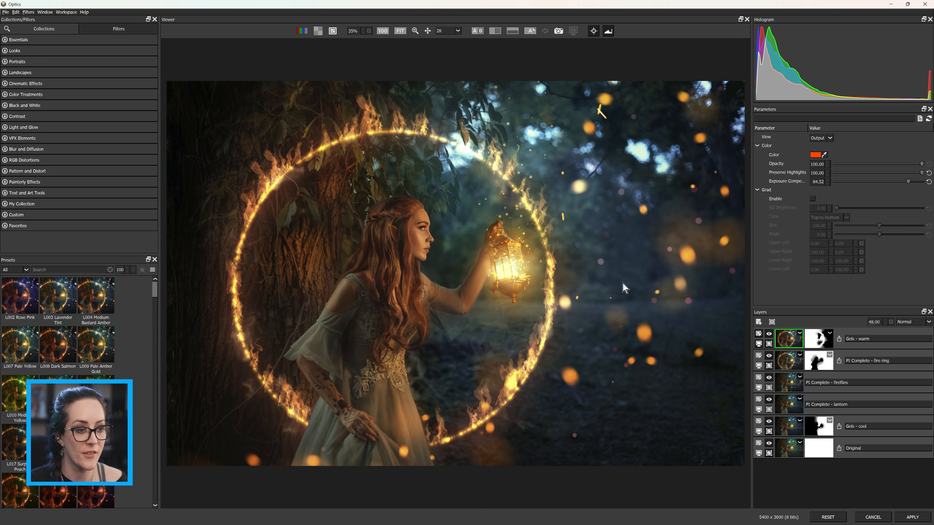
{"action": "left_click", "coordinate": [772, 334]}
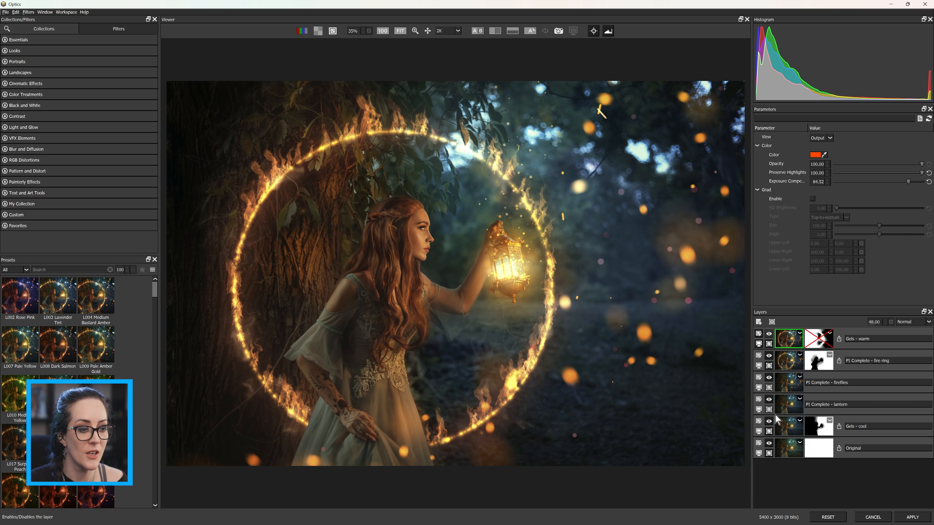
{"action": "left_click", "coordinate": [772, 422]}
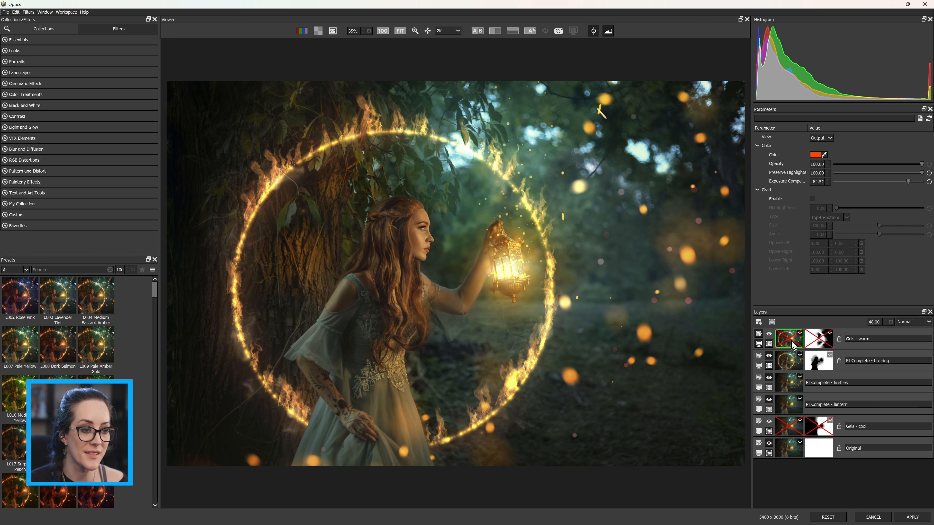
Add a Color filter layer with the Black preset and place it directly below the PI Complete - lantern layer
{"action": "left_click", "coordinate": [759, 322]}
{"action": "left_click", "coordinate": [131, 32]}
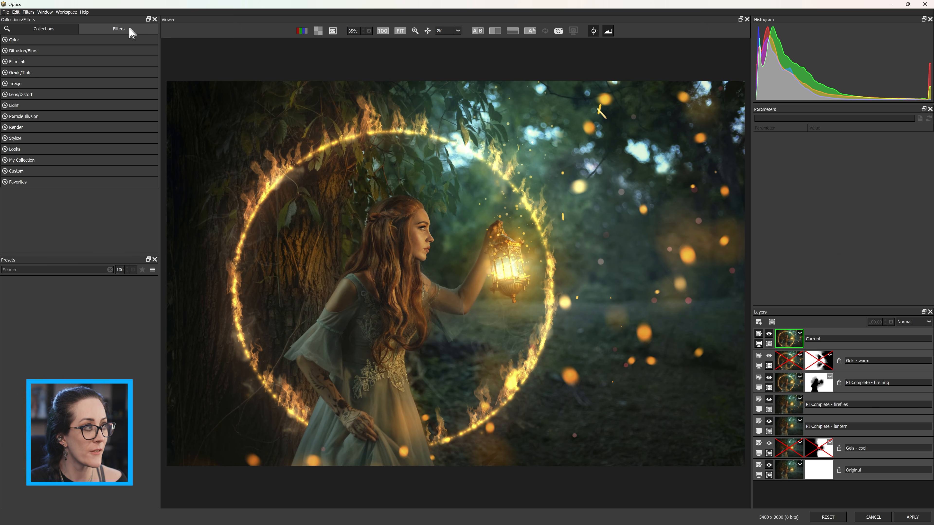
{"action": "left_click", "coordinate": [131, 39]}
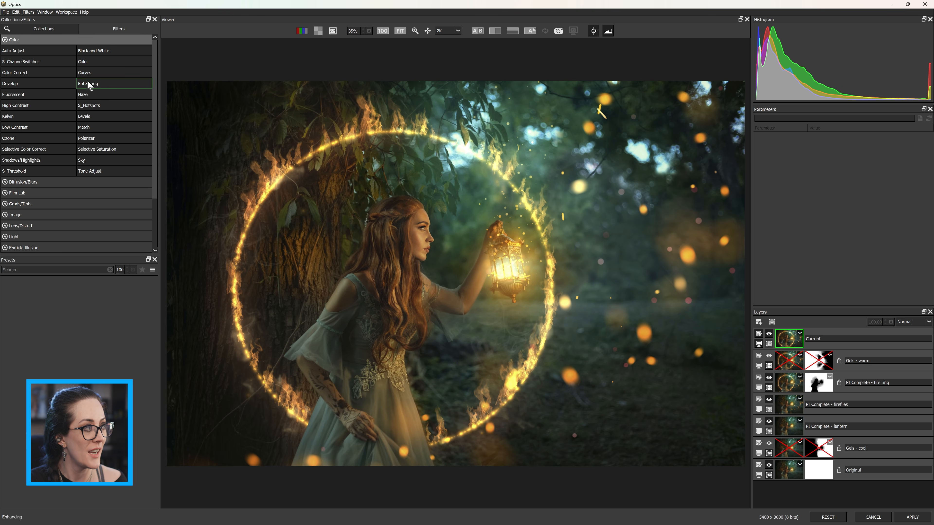
{"action": "left_click", "coordinate": [95, 62]}
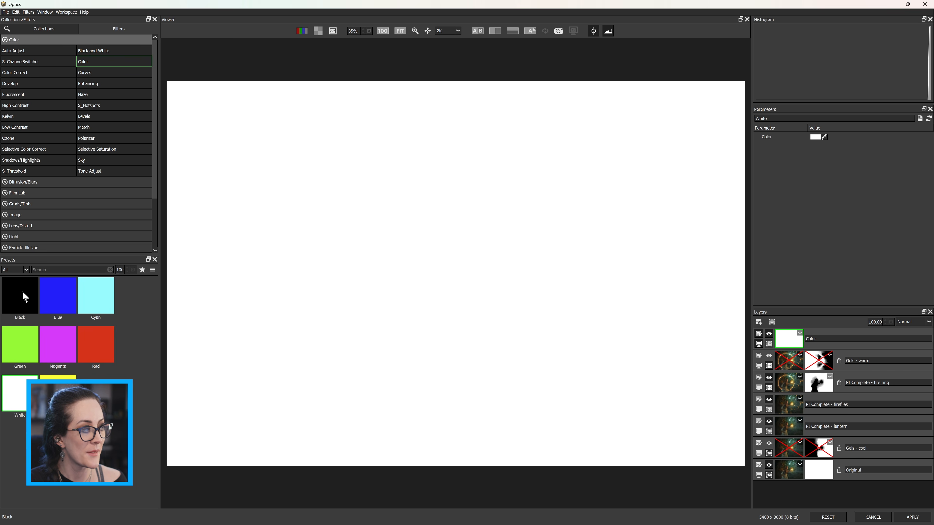
{"action": "left_click", "coordinate": [25, 297]}
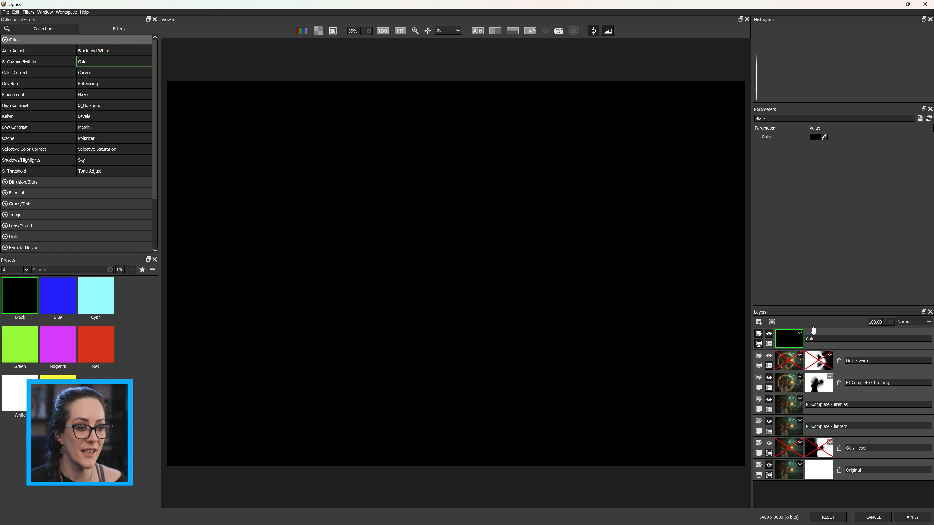
{"action": "left_click_drag", "start_coordinate": [814, 331], "coordinate": [831, 427]}
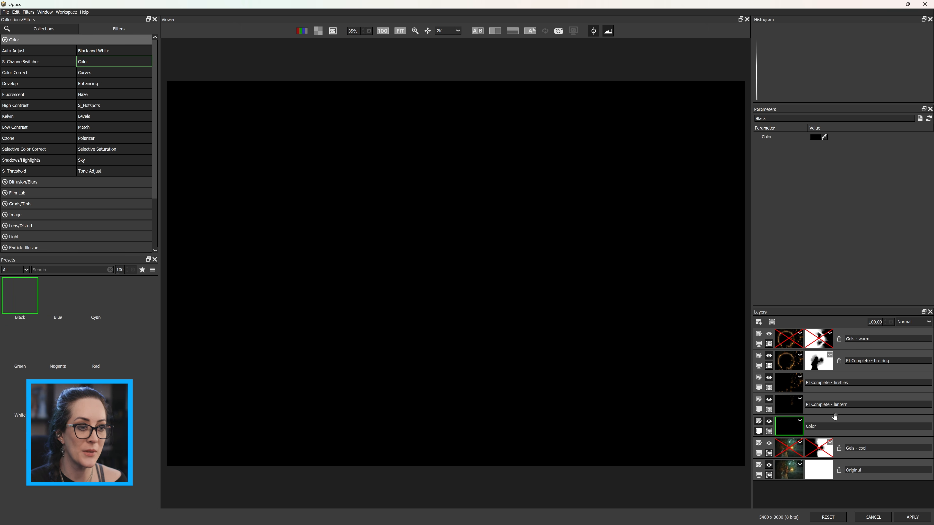
View the fire ring layer's result, compare it with the black Color layer off and on, and apply the effects
{"action": "left_click", "coordinate": [788, 364]}
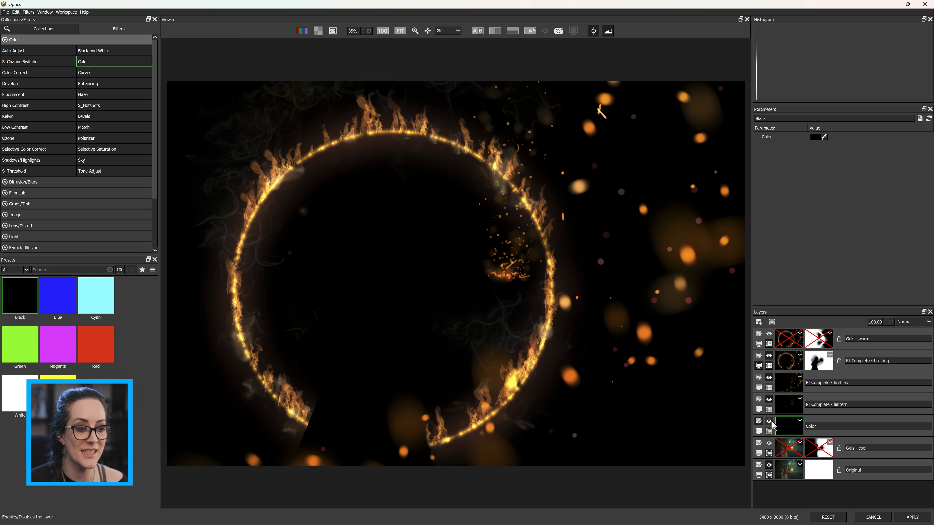
{"action": "left_click", "coordinate": [771, 423]}
{"action": "left_click", "coordinate": [771, 423]}
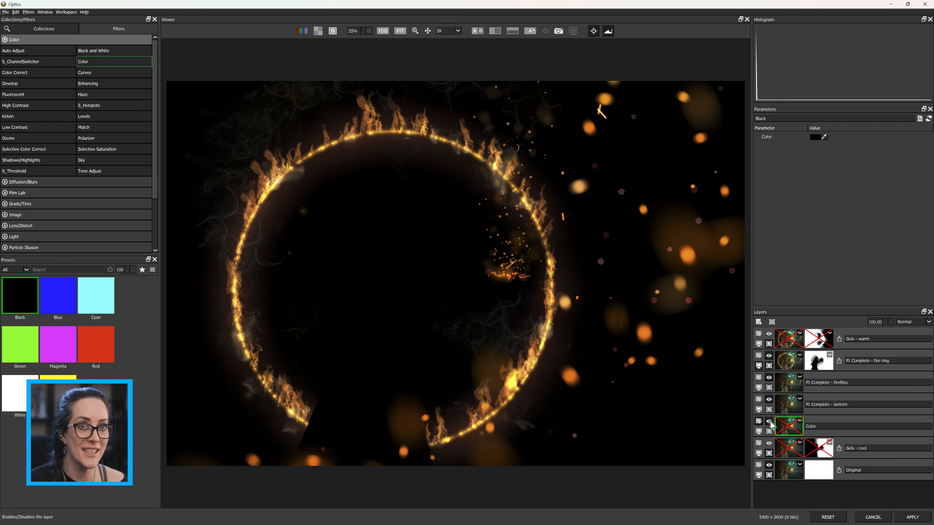
{"action": "left_click", "coordinate": [908, 518]}
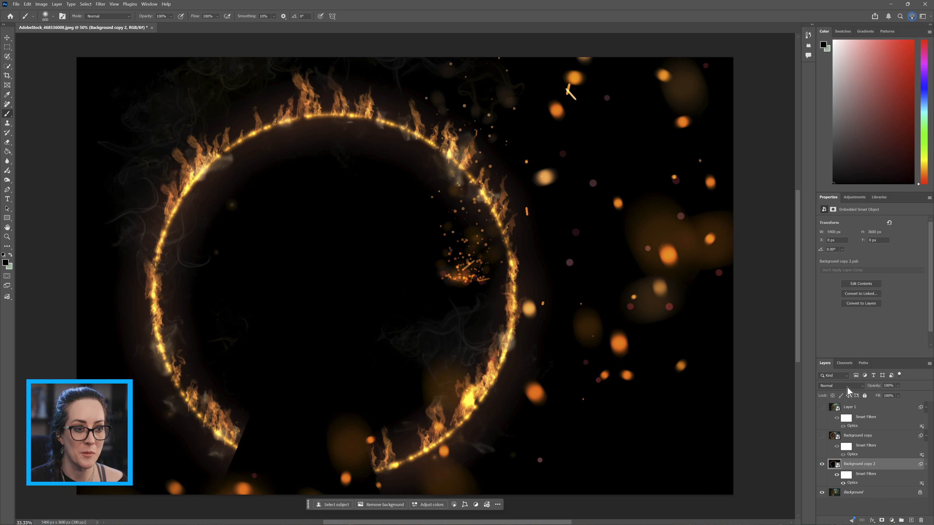
Set the Background copy 2 layer's blend mode to Screen and apply a Gaussian Blur with a 1.5 pixel radius
{"action": "left_click", "coordinate": [847, 390]}
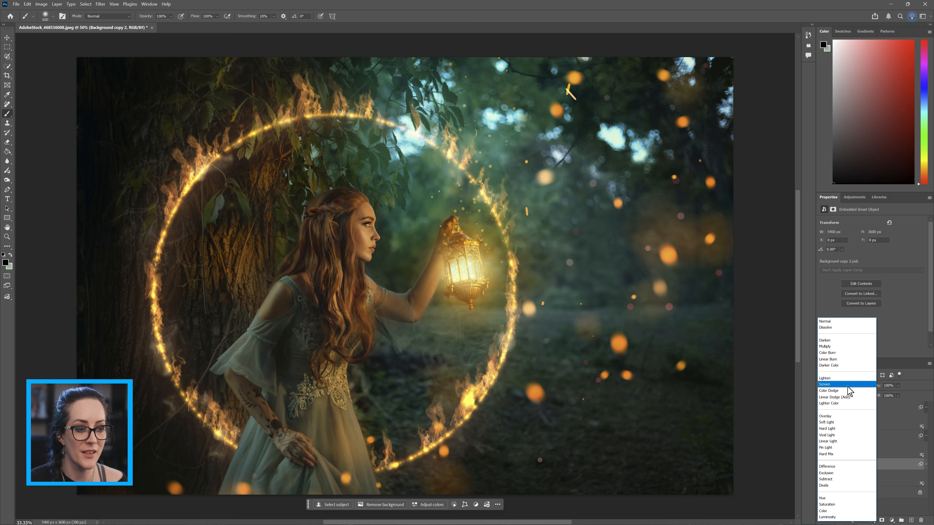
{"action": "left_click", "coordinate": [846, 385]}
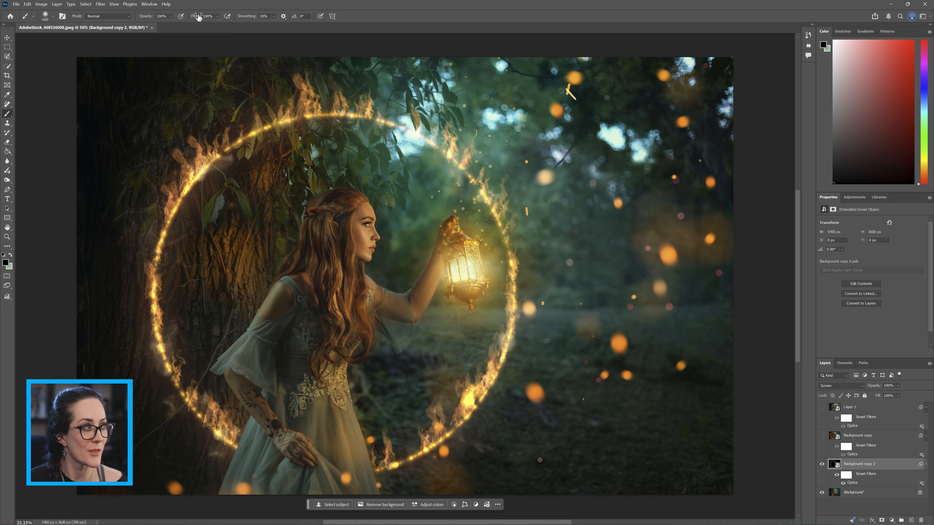
{"action": "left_click", "coordinate": [101, 4]}
{"action": "mouse_move", "coordinate": [113, 107]}
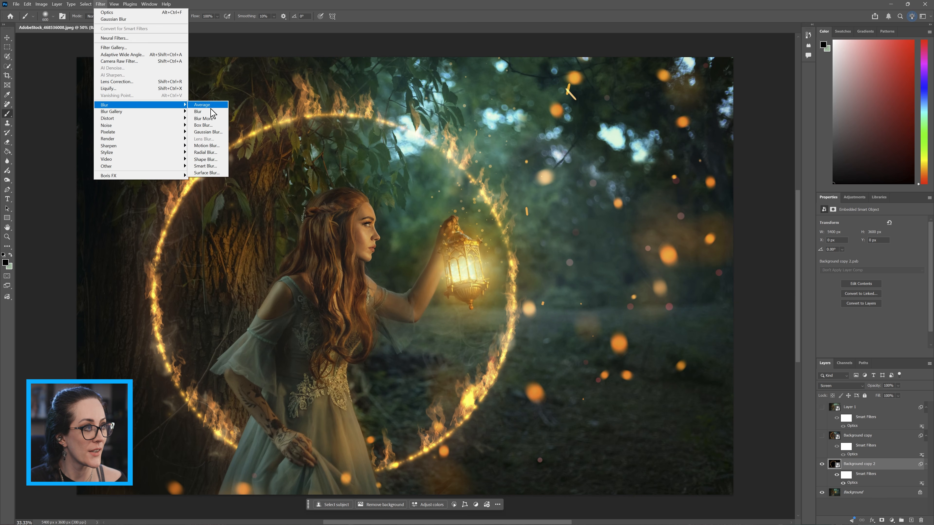
{"action": "left_click", "coordinate": [204, 132]}
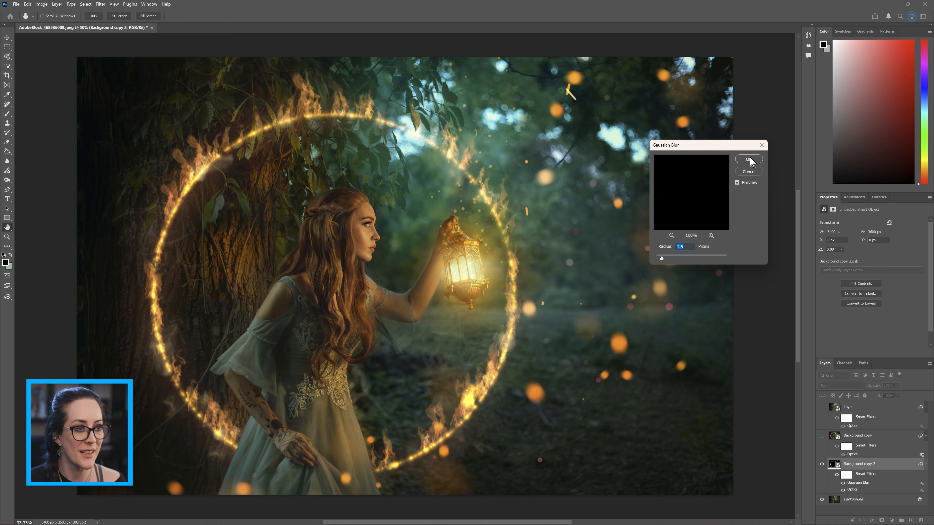
{"action": "left_click", "coordinate": [748, 160]}
Compare the image with and without the Background copy 2 effects layer
{"action": "left_click", "coordinate": [822, 464]}
{"action": "left_click", "coordinate": [822, 464]}
{"action": "left_click", "coordinate": [822, 465]}
{"action": "left_click", "coordinate": [823, 465]}
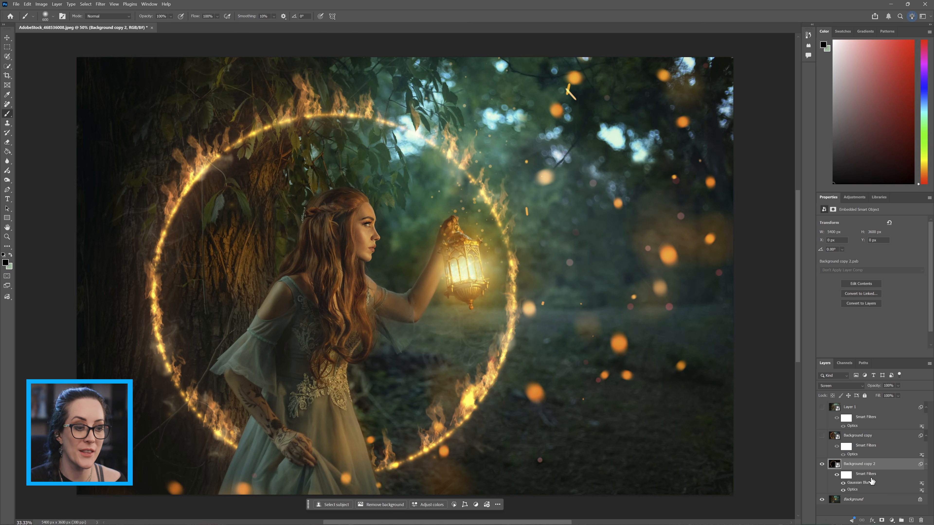